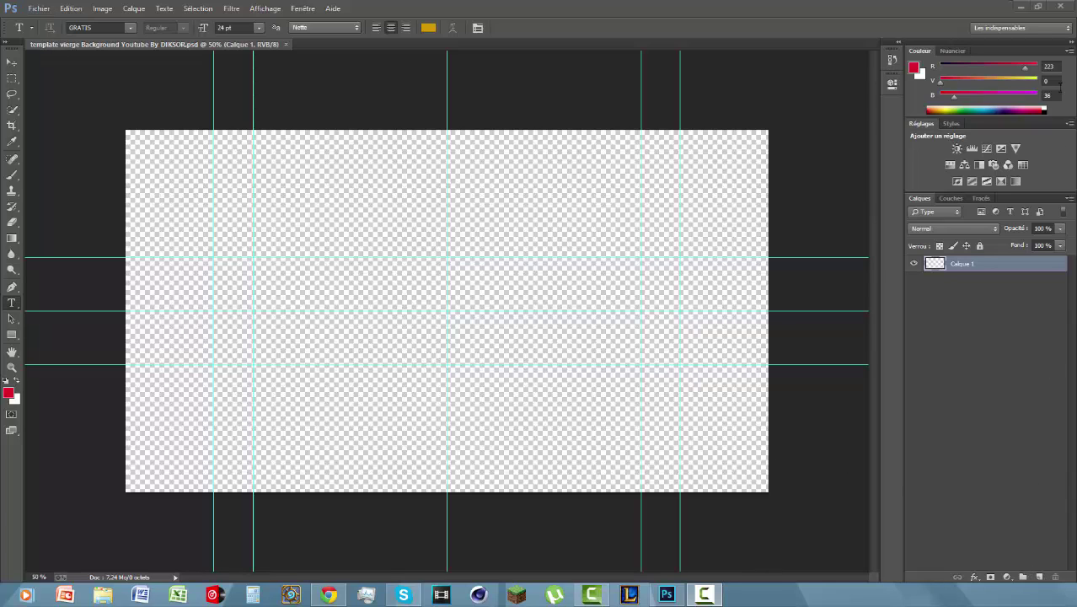
# Preview the baniere image in the "baniere ytb" folder inside the ytb folder, then return to Photoshop
pyautogui.click(1018, 7)
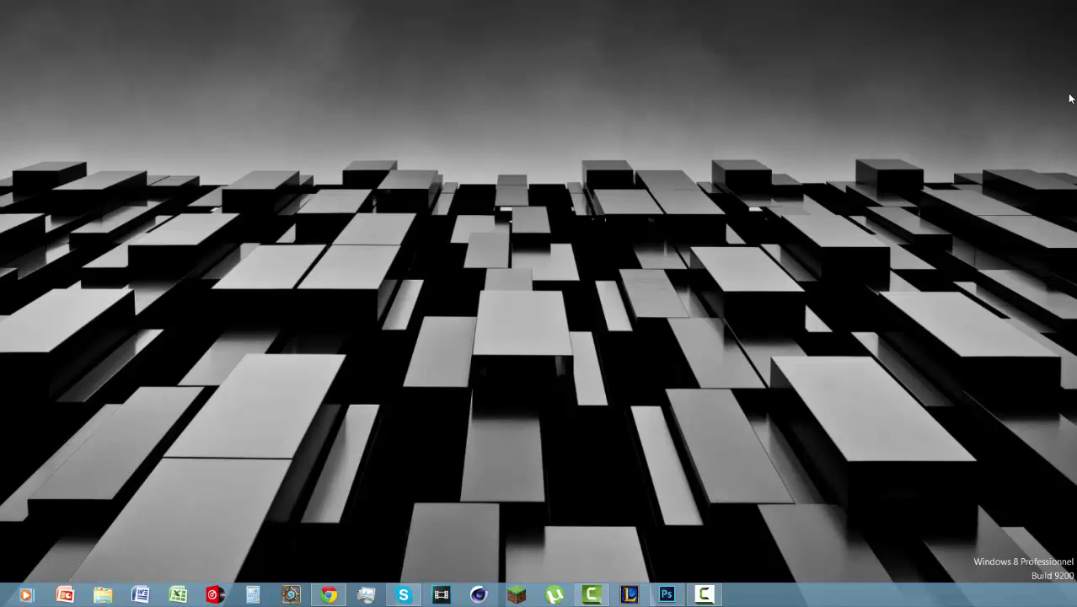
pyautogui.doubleClick(354, 116)
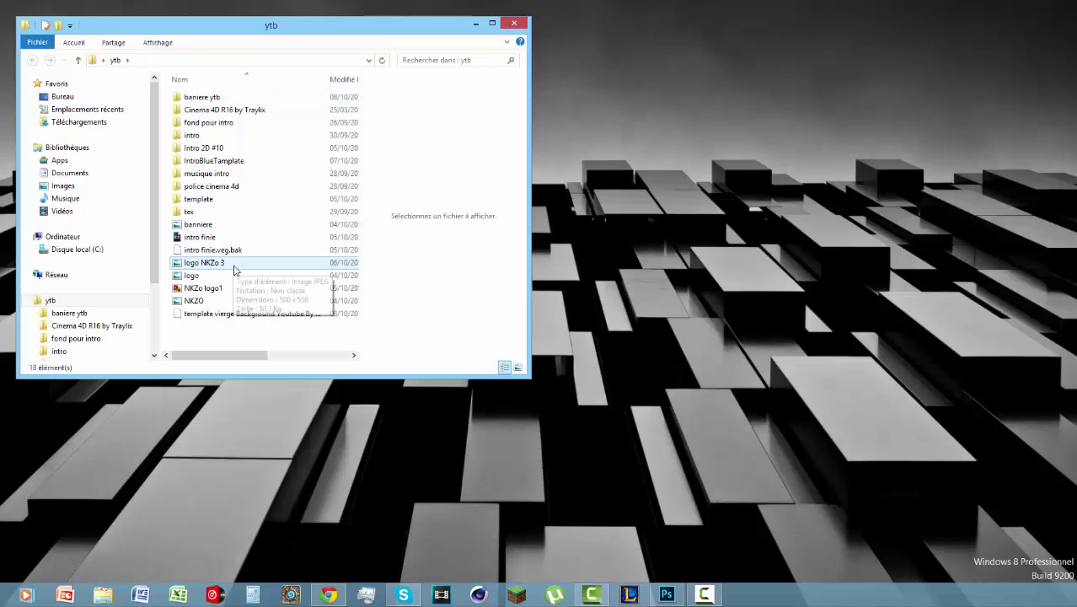
pyautogui.click(216, 99)
pyautogui.press('Return')
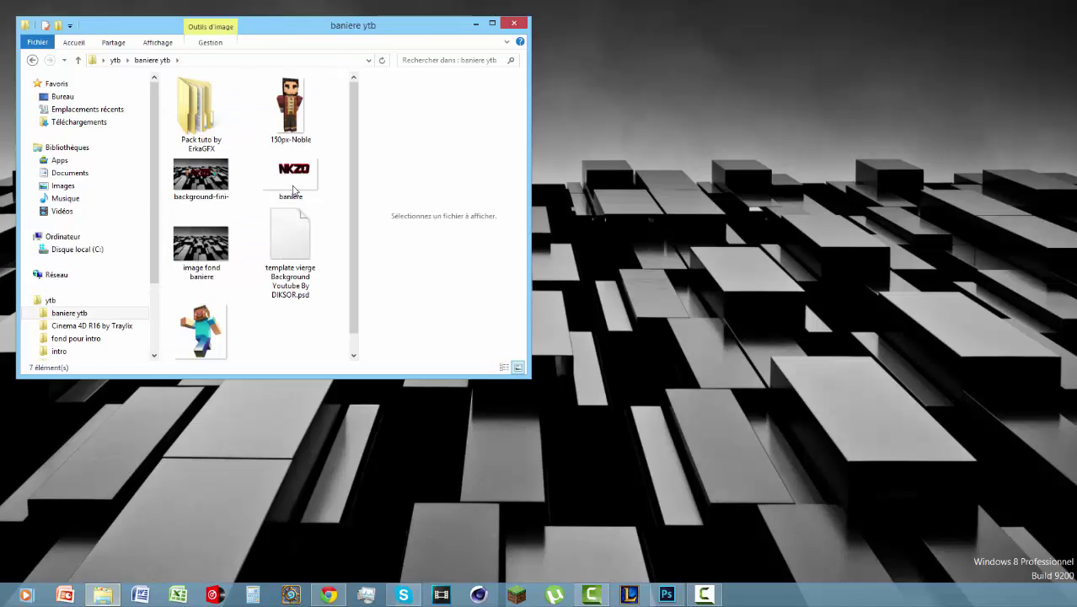
pyautogui.click(294, 190)
pyautogui.moveTo(293, 190)
pyautogui.mouseDown()
pyautogui.moveTo(385, 172)
pyautogui.moveTo(296, 186)
pyautogui.mouseUp()
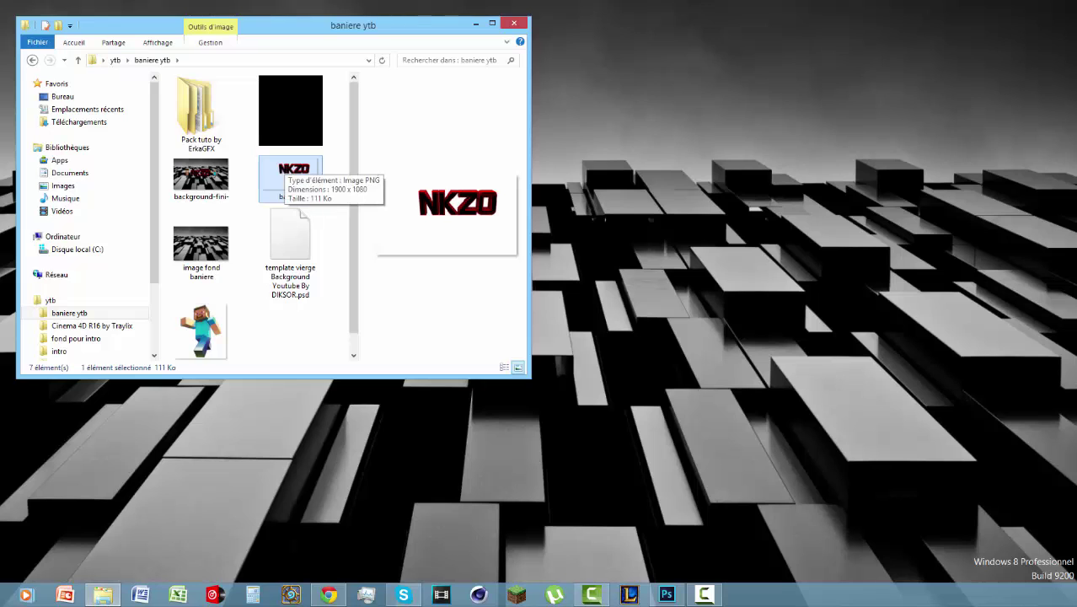
pyautogui.click(666, 594)
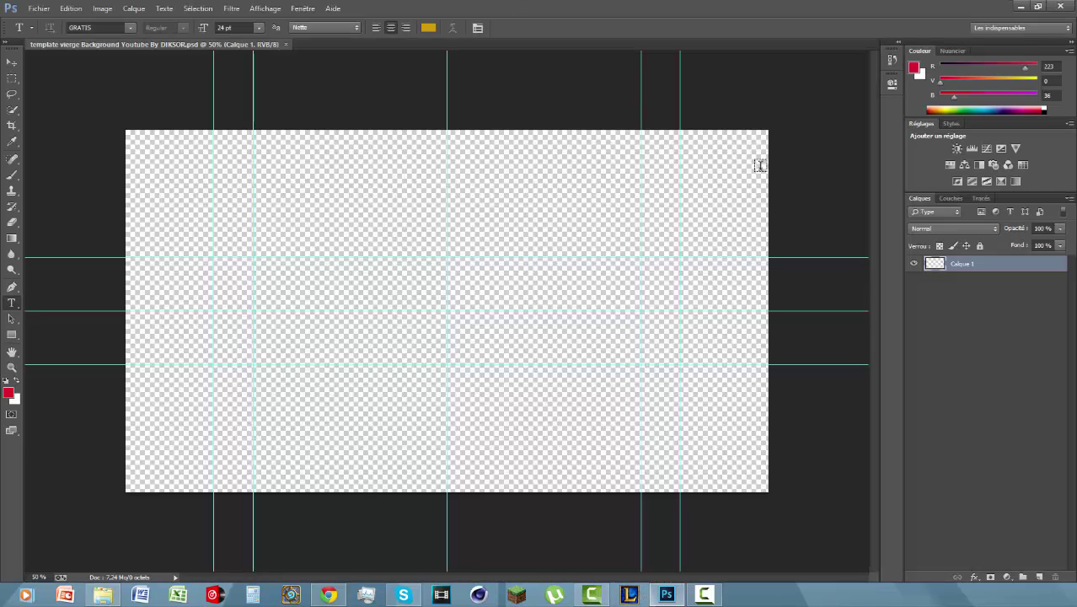
# Add a new layer and place the baniere image from the "baniere ytb" folder into the template
pyautogui.click(1039, 576)
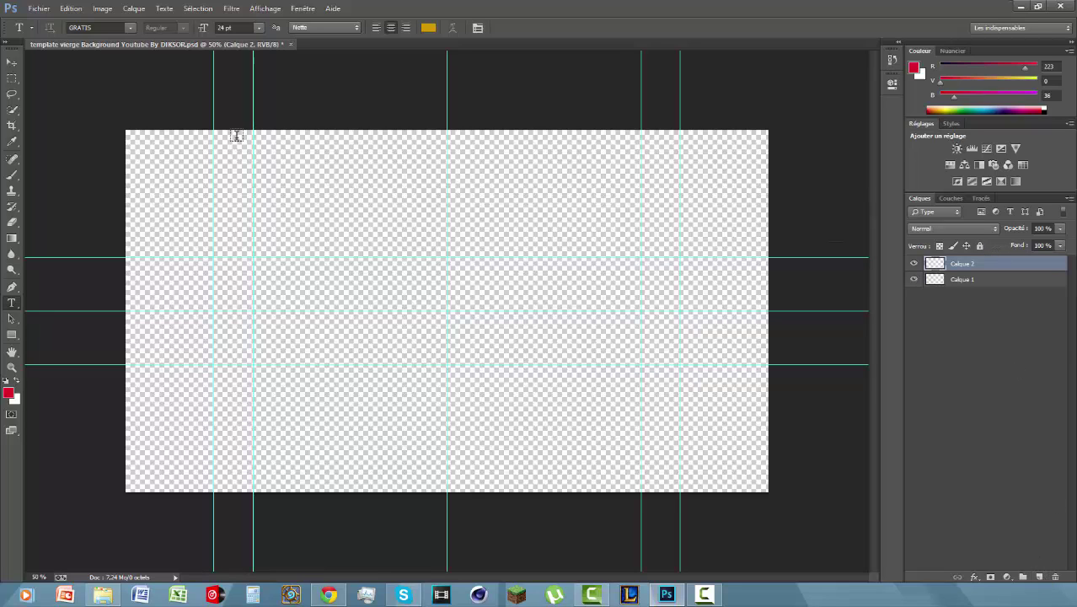
pyautogui.click(40, 10)
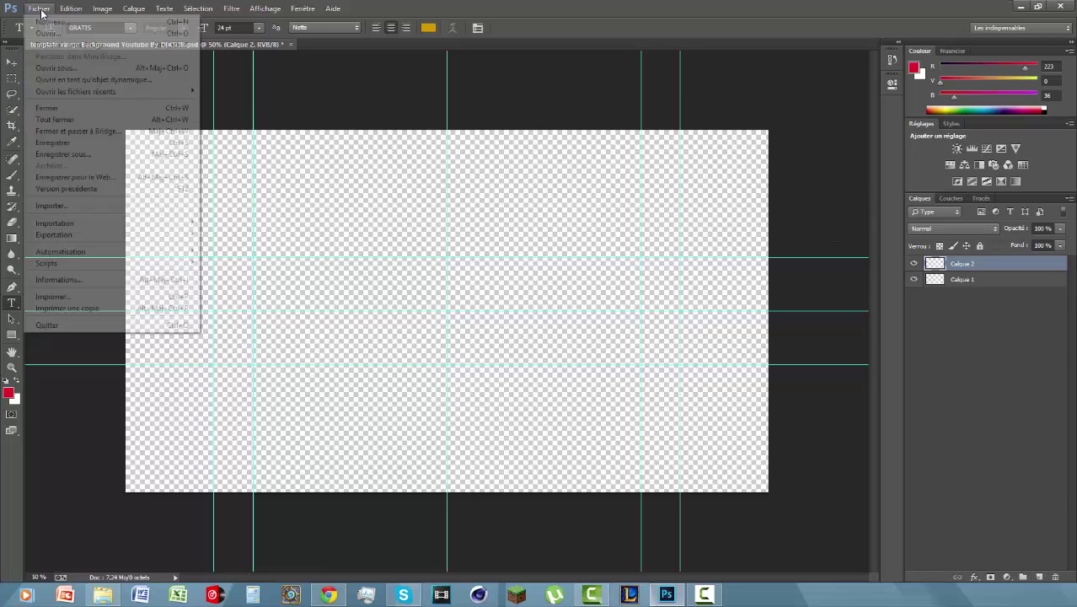
pyautogui.click(73, 208)
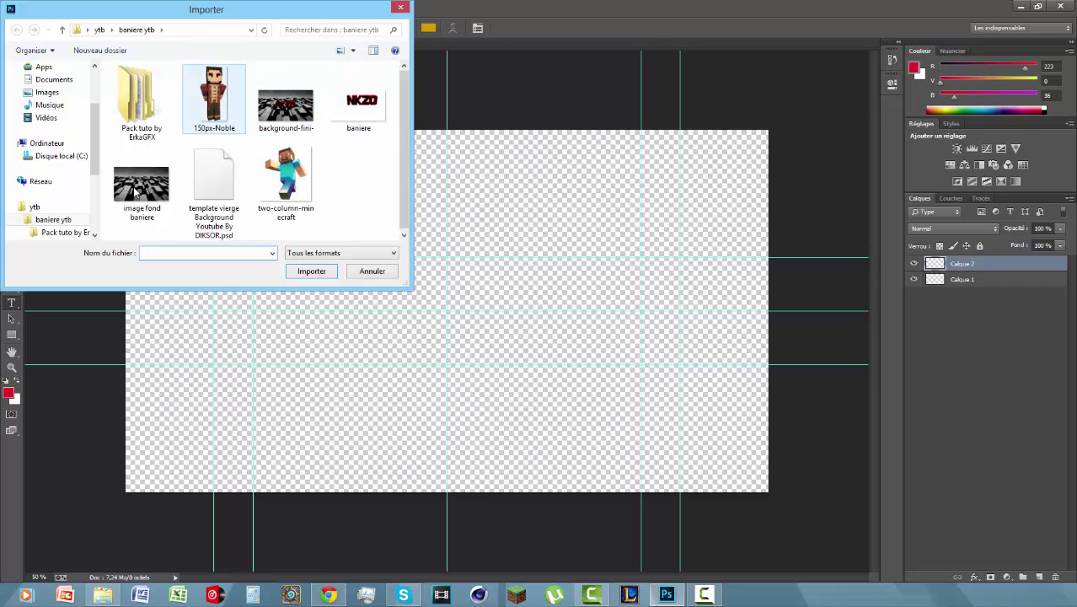
pyautogui.click(358, 106)
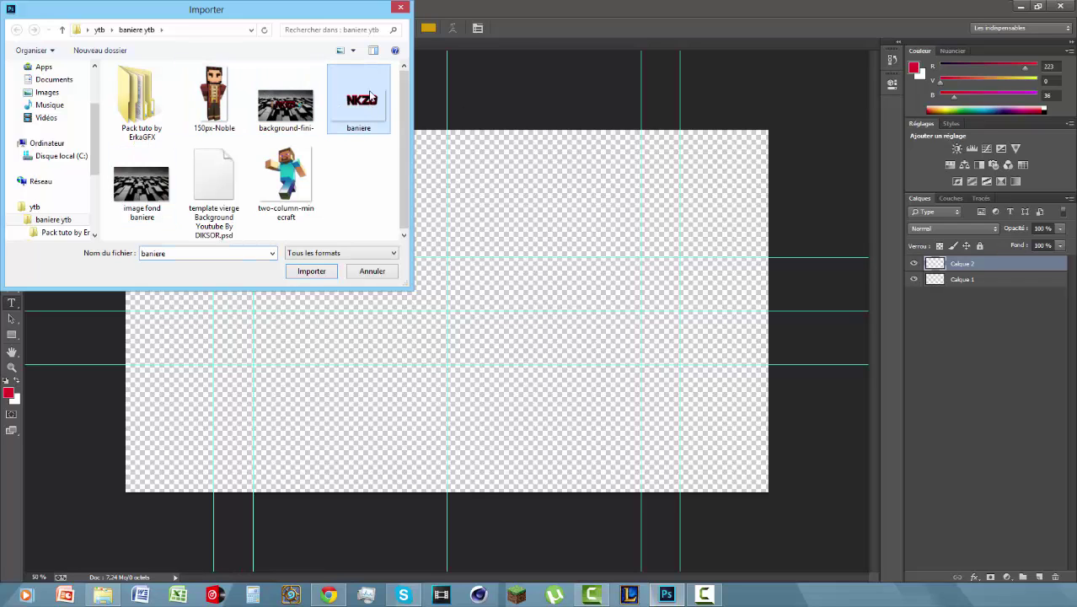
pyautogui.click(320, 273)
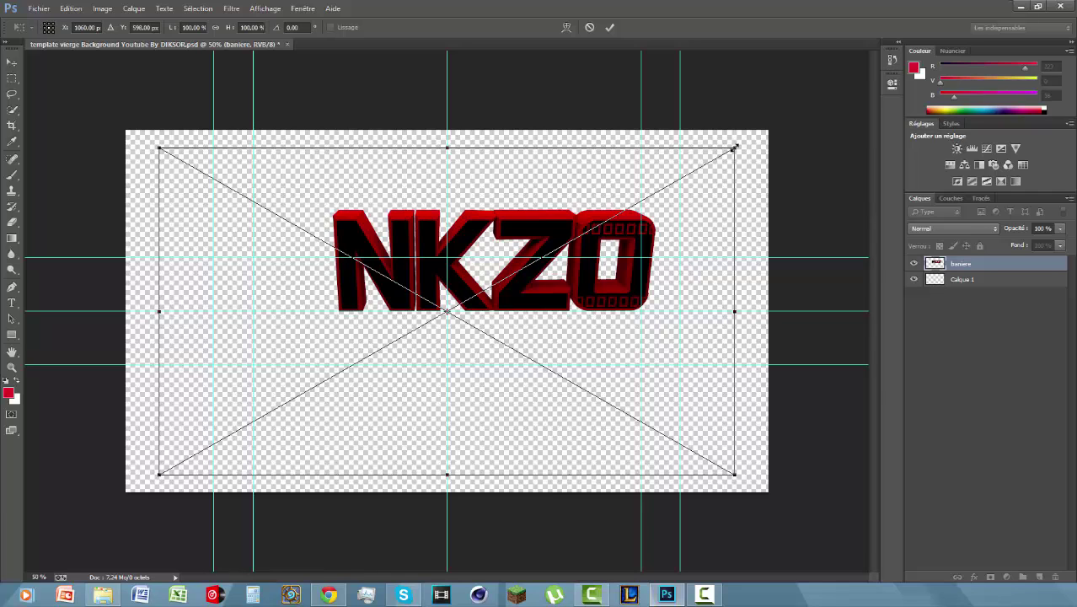
# Scale the placed NKZO logo to about 73% width and 60% height, commit it, and position it between the middle guides around the canvas centre
pyautogui.moveTo(734, 149); pyautogui.dragTo(580, 279)
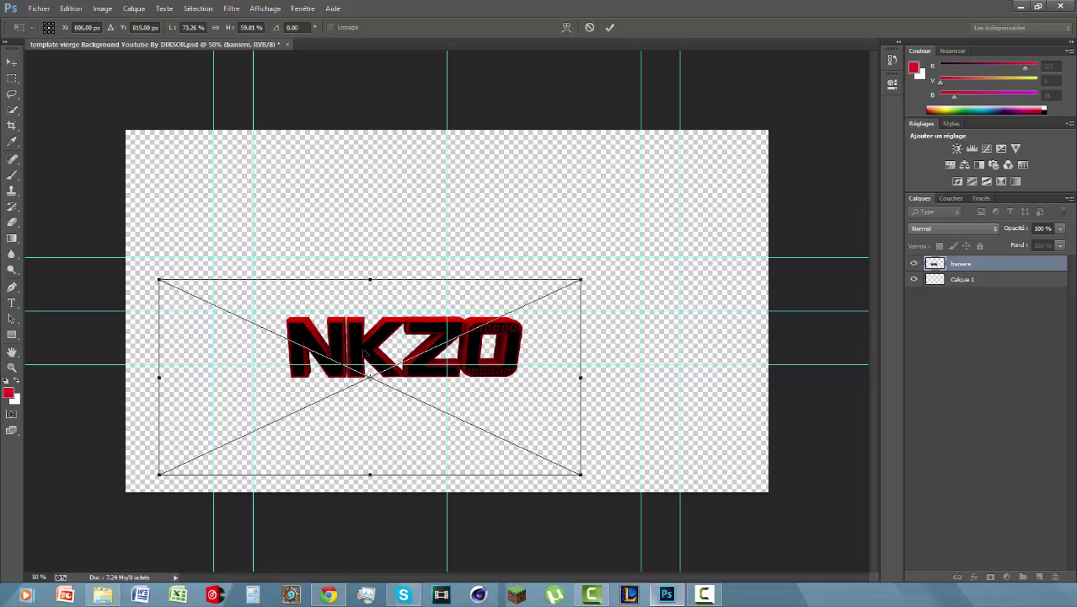
pyautogui.moveTo(405, 321); pyautogui.dragTo(452, 295)
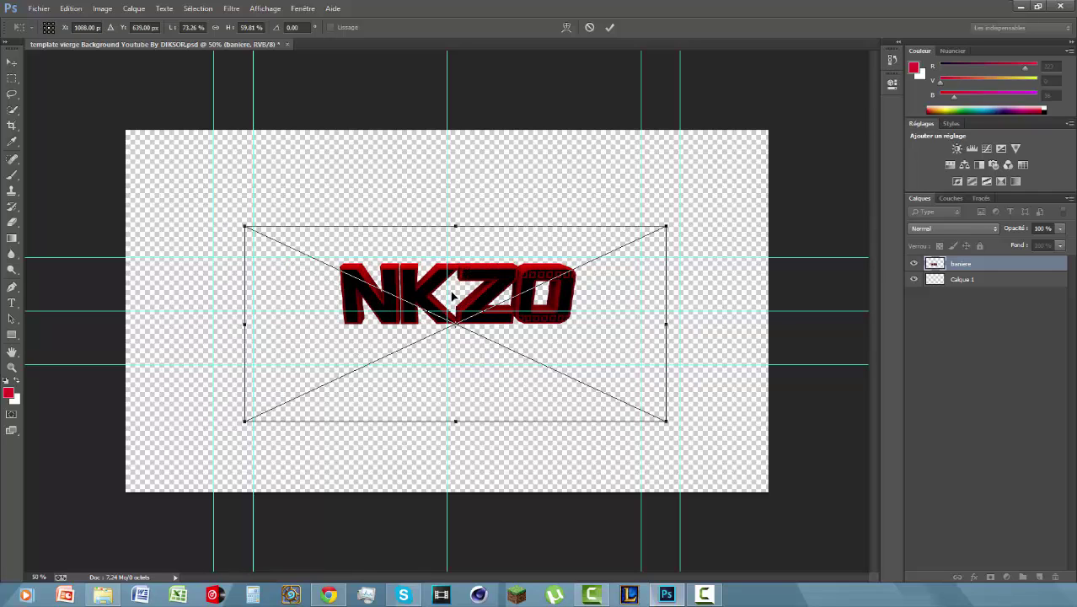
pyautogui.rightClick(501, 288)
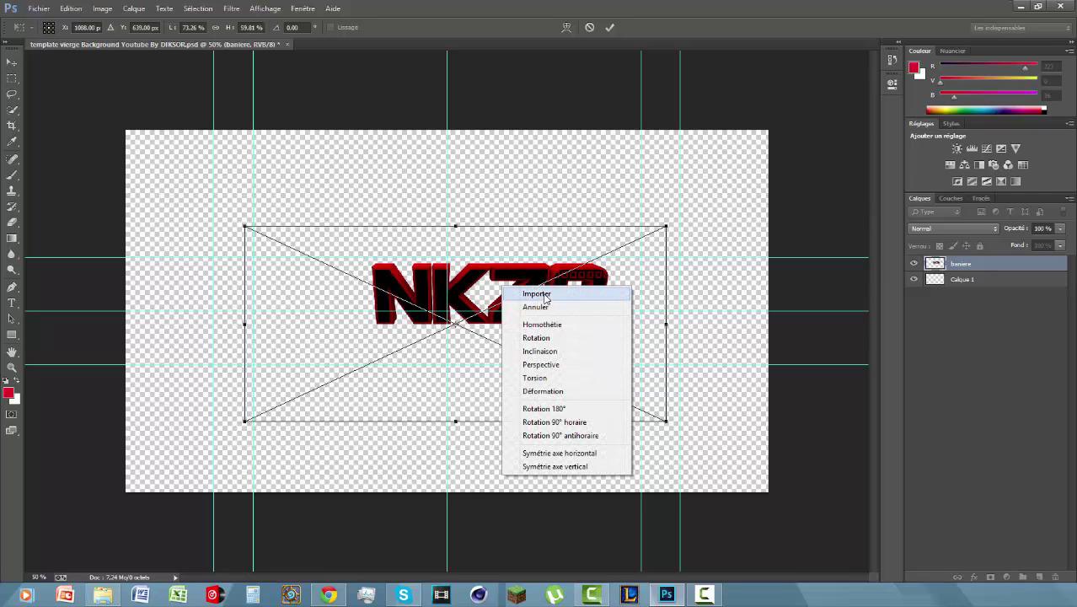
pyautogui.click(539, 294)
pyautogui.press('t')
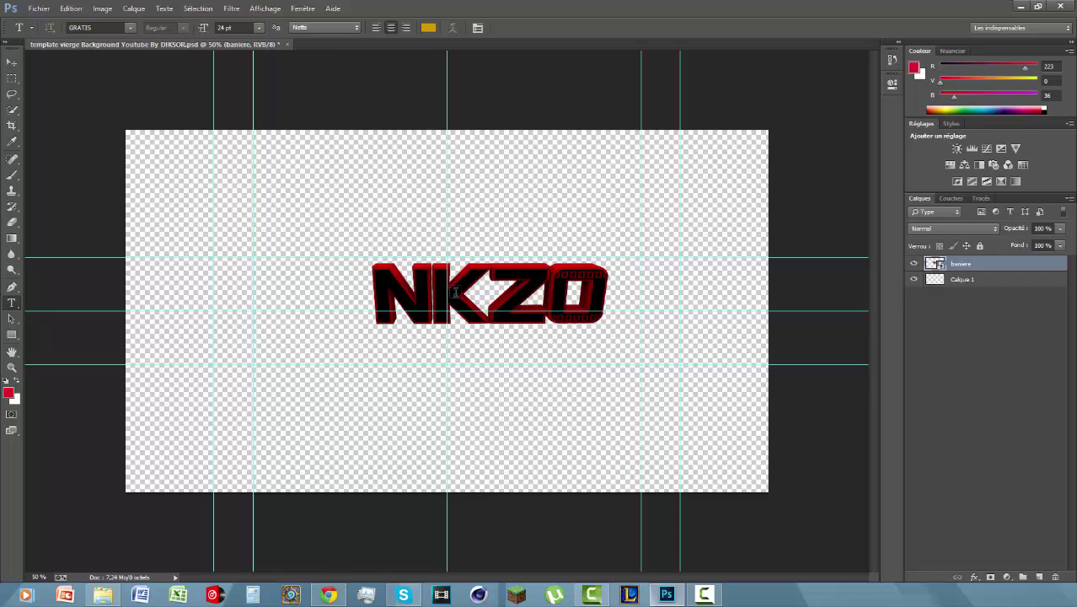
pyautogui.click(11, 64)
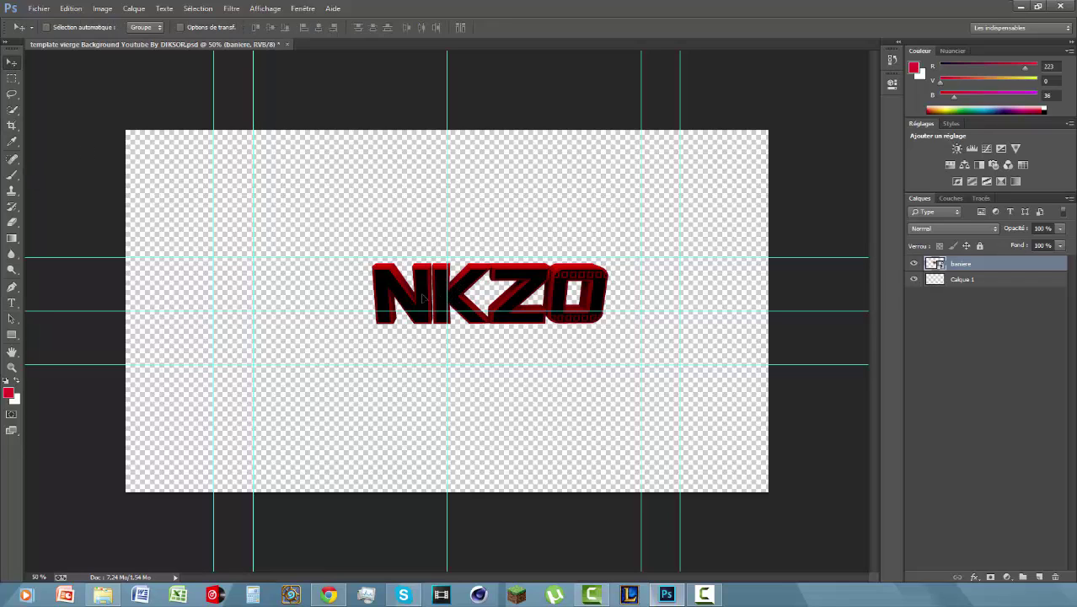
pyautogui.moveTo(423, 297); pyautogui.dragTo(401, 301)
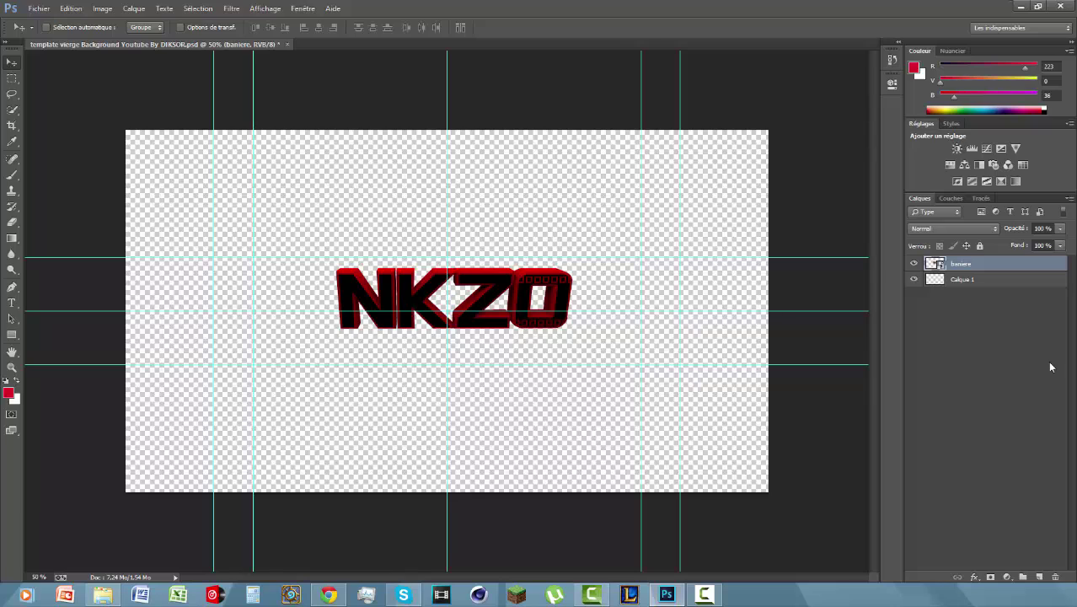
# Add a new layer and place image 8, the blue light flare, from the Photoshop folder of "Pack tuto by ErkaGFX"
pyautogui.click(1007, 364)
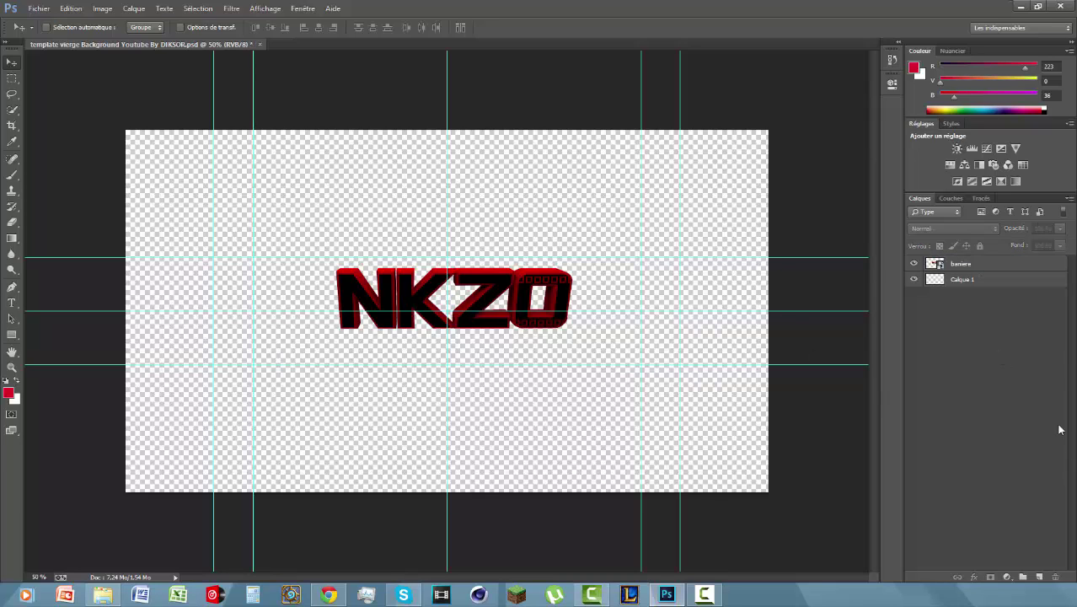
pyautogui.click(1039, 576)
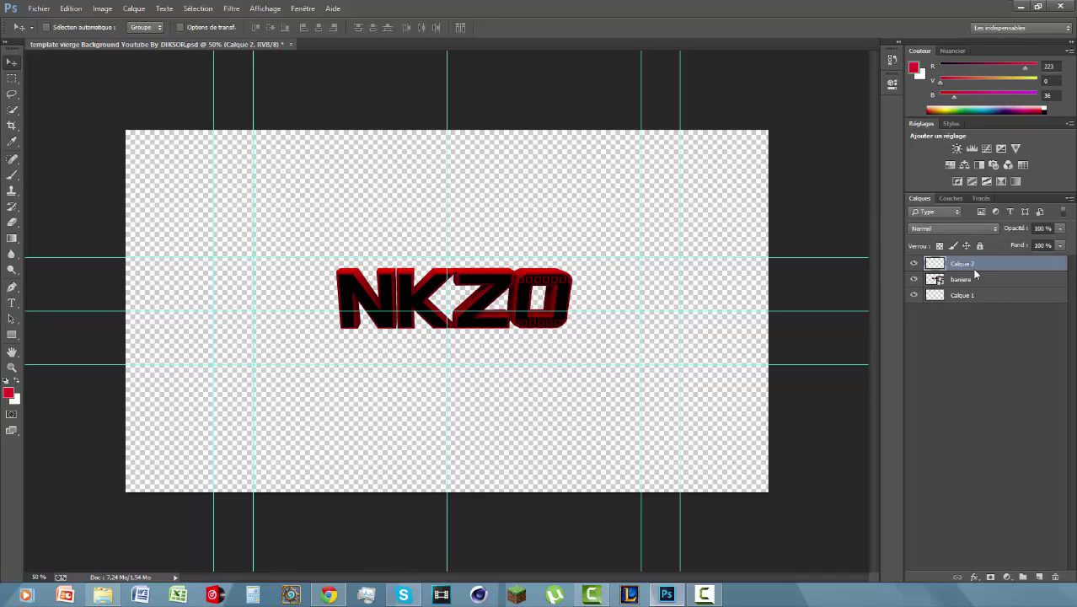
pyautogui.click(30, 10)
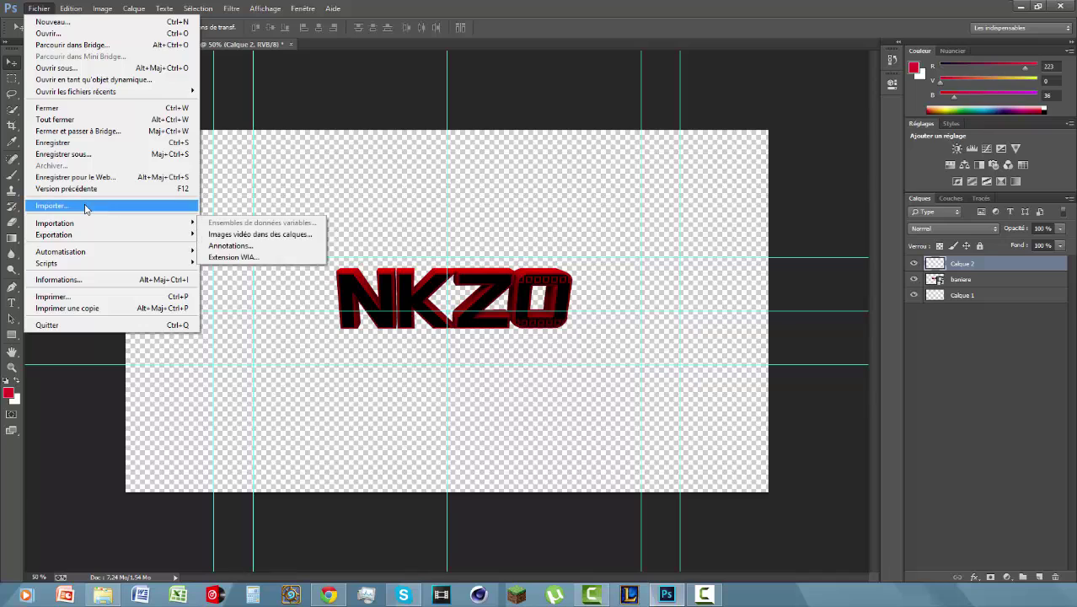
pyautogui.click(85, 208)
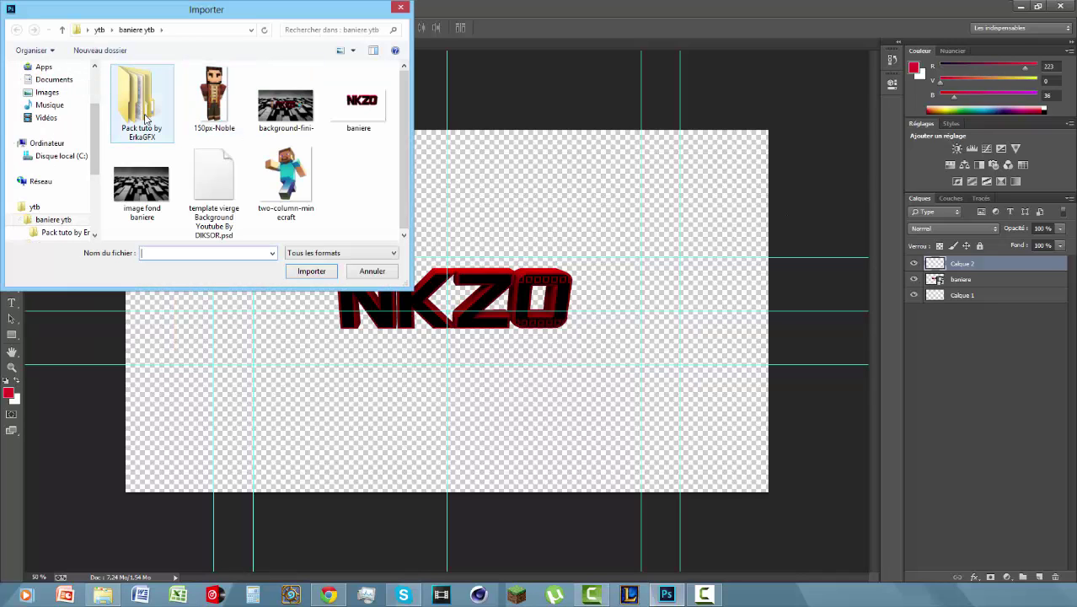
pyautogui.click(146, 117)
pyautogui.doubleClick(146, 118)
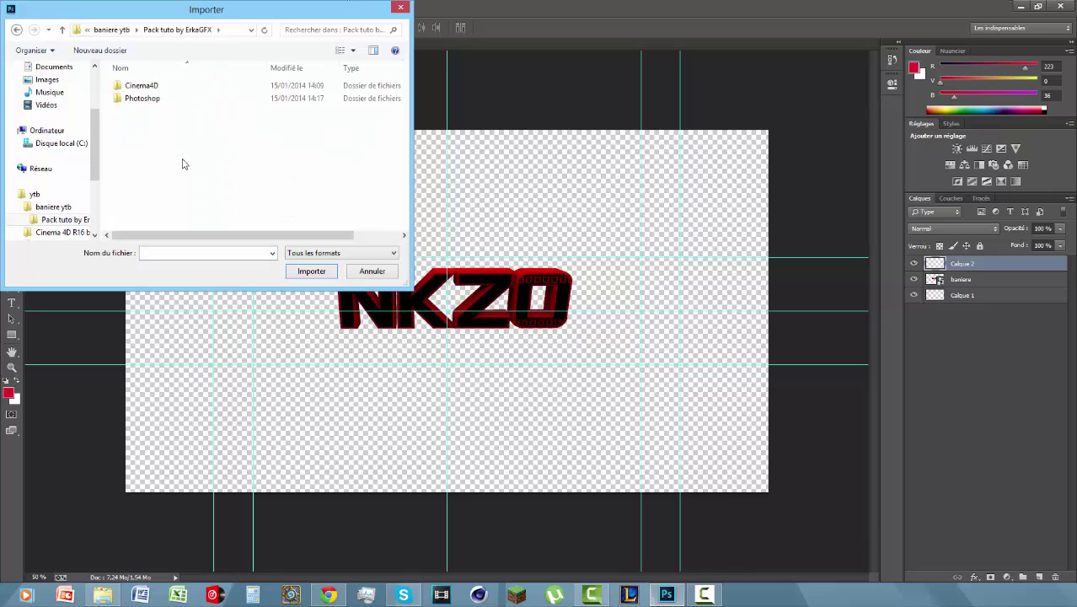
pyautogui.click(141, 101)
pyautogui.doubleClick(141, 99)
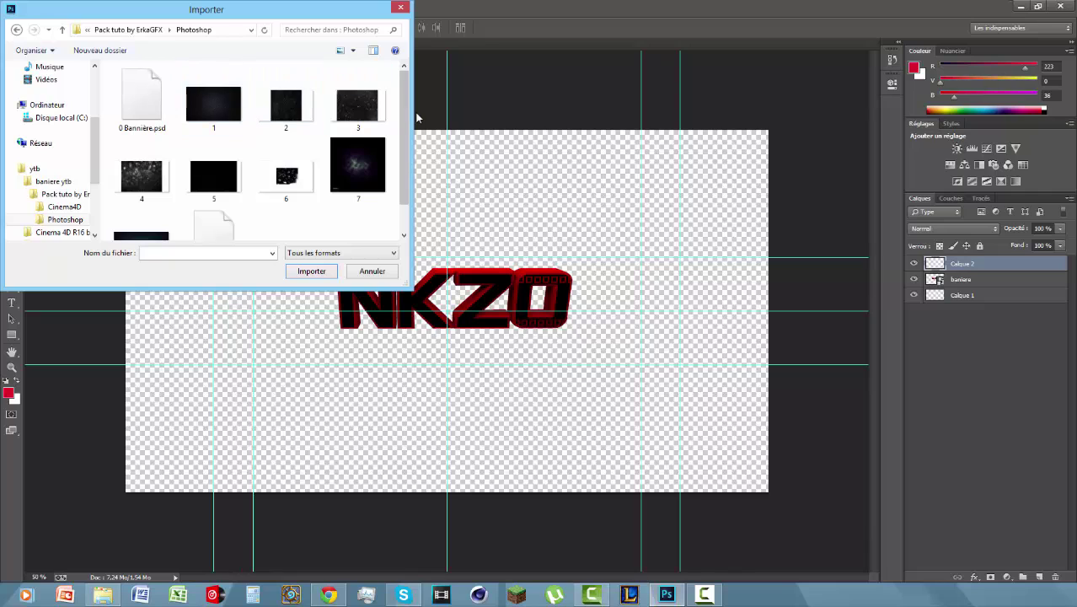
pyautogui.scroll(-1, 399, 182)
pyautogui.click(140, 211)
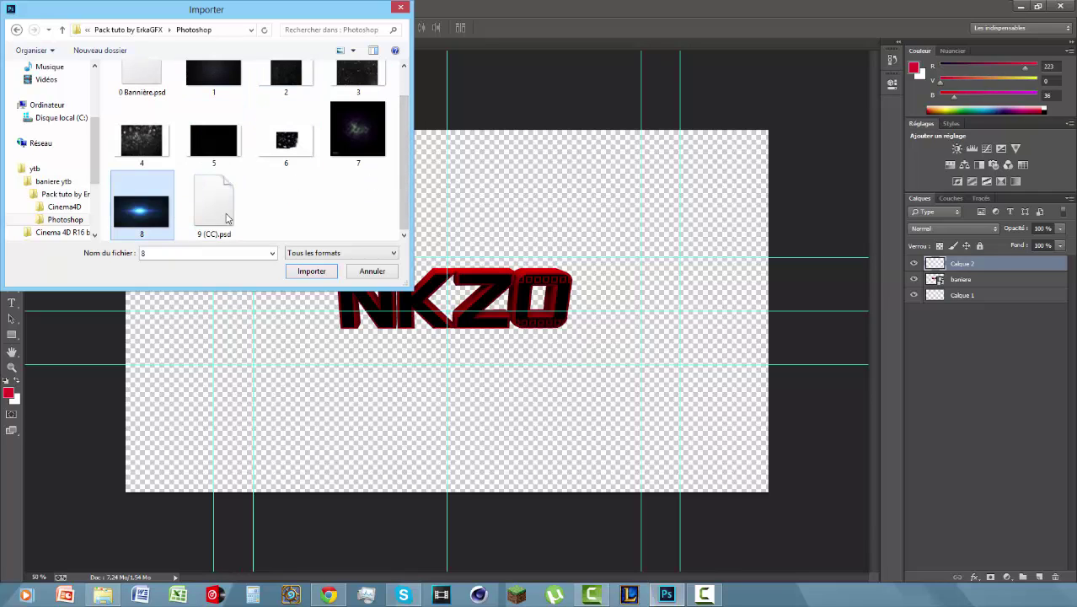
pyautogui.click(316, 272)
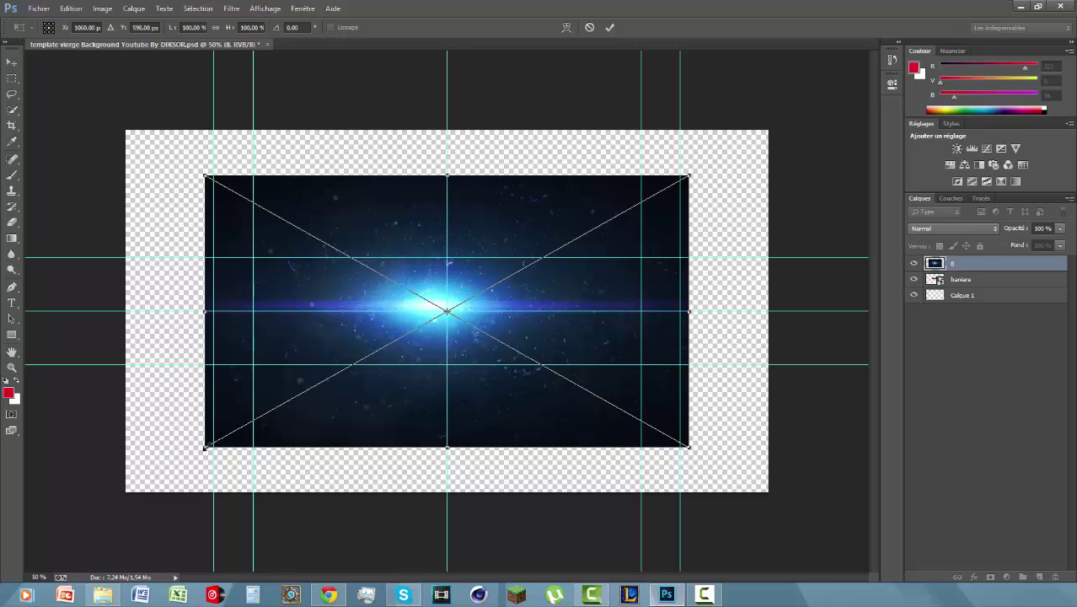
# Enlarge the blue flare image to about 146%, position it so it covers the whole canvas, and commit the placement
pyautogui.moveTo(205, 444); pyautogui.dragTo(30, 544)
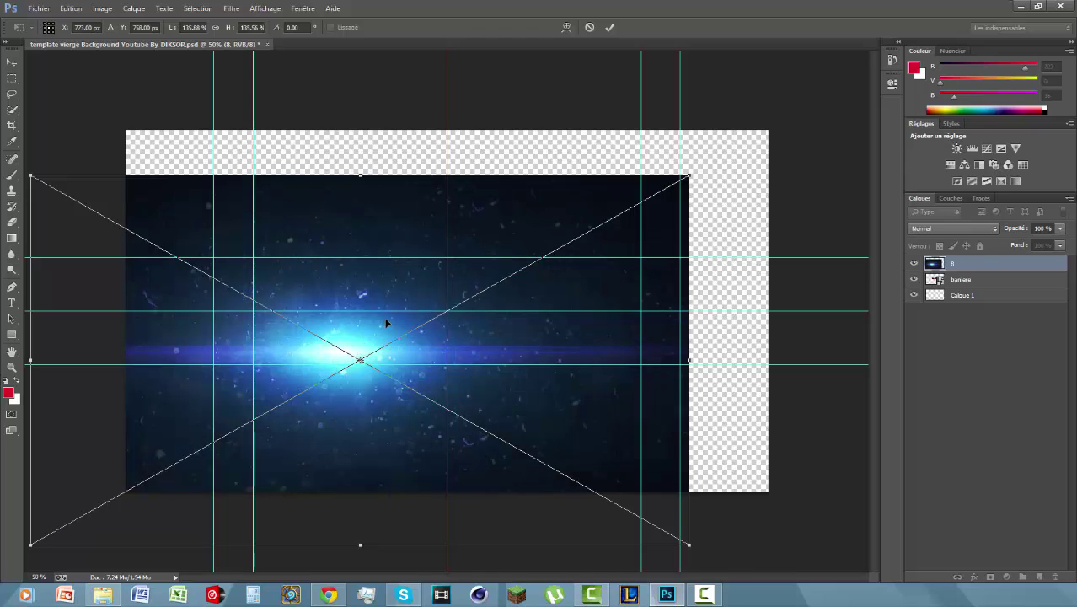
pyautogui.moveTo(386, 322); pyautogui.dragTo(388, 324)
pyautogui.moveTo(528, 255)
pyautogui.mouseDown()
pyautogui.moveTo(518, 253)
pyautogui.moveTo(527, 293)
pyautogui.moveTo(484, 247)
pyautogui.moveTo(487, 263)
pyautogui.moveTo(541, 262)
pyautogui.mouseUp()
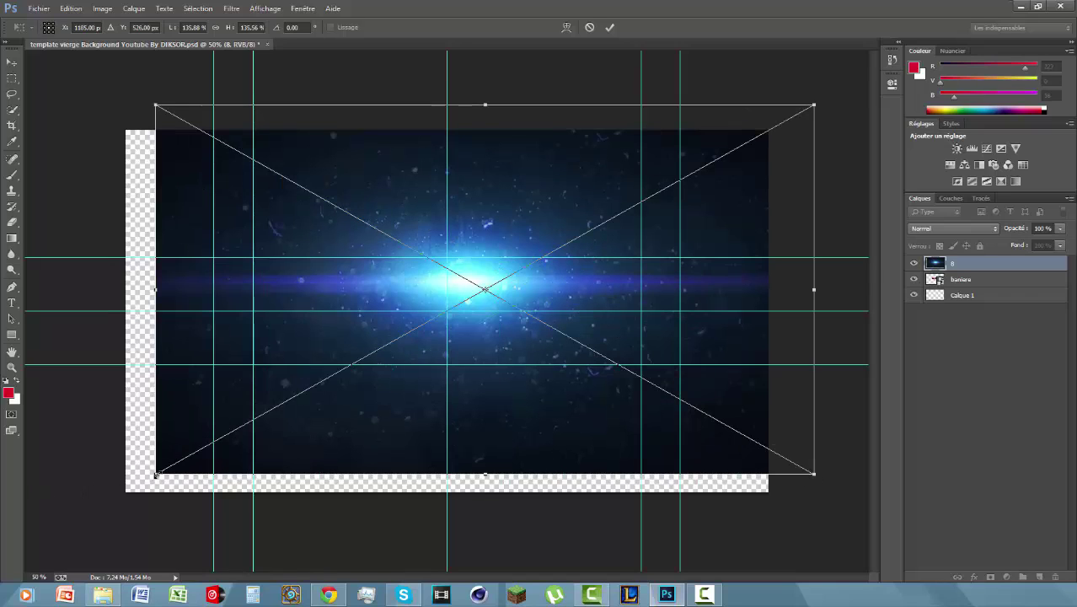
pyautogui.moveTo(155, 474); pyautogui.dragTo(90, 519)
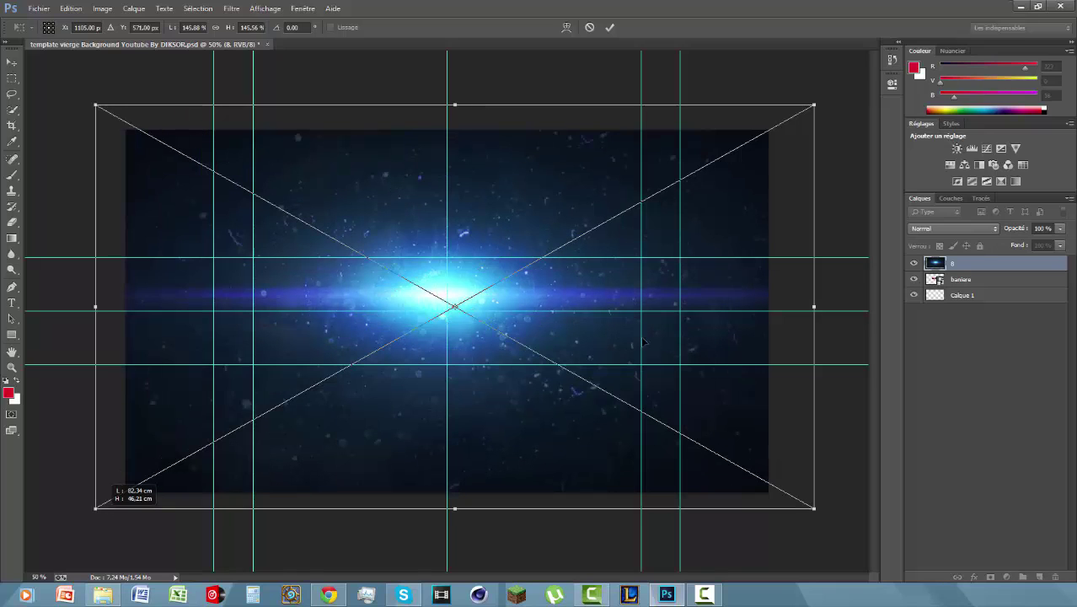
pyautogui.rightClick(488, 309)
pyautogui.click(510, 318)
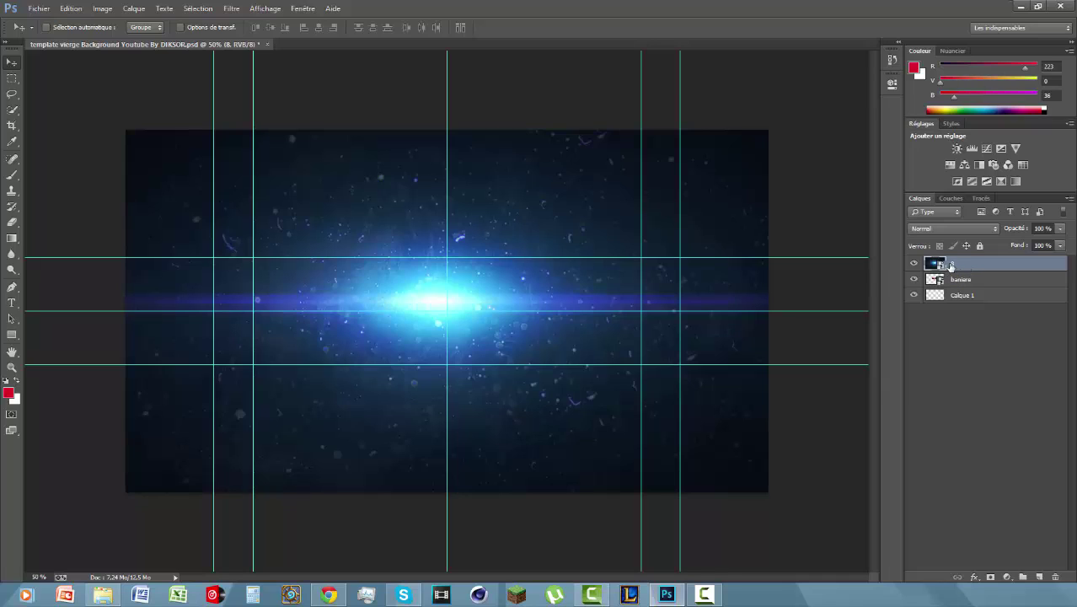
# Put layer 8 beneath the baniere layer and align the flare's glow and the NKZO logo so the glow sits behind the lettering
pyautogui.moveTo(950, 265); pyautogui.dragTo(953, 295)
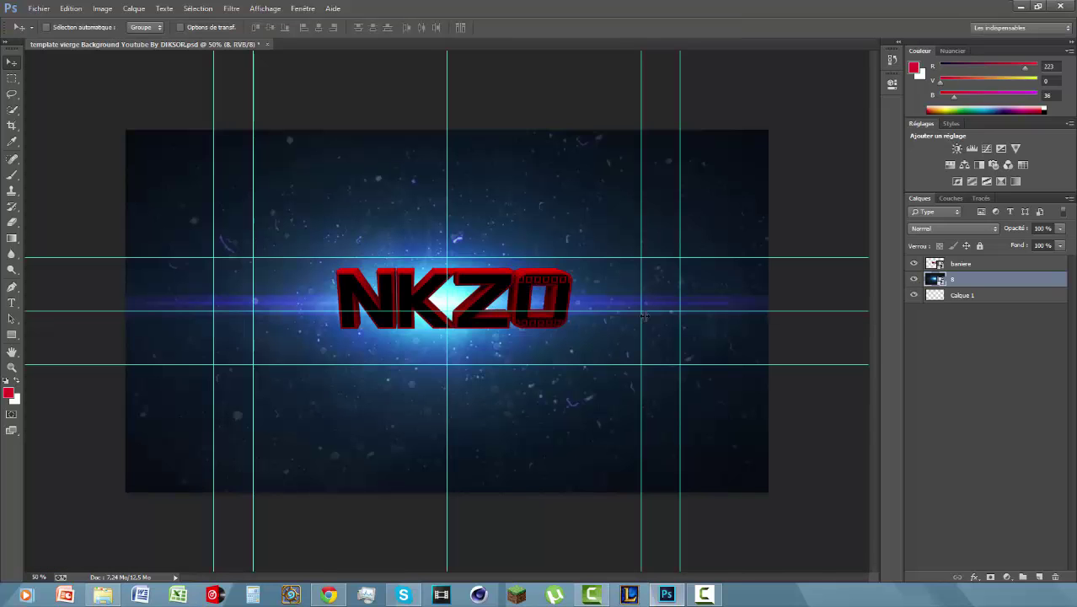
pyautogui.moveTo(598, 334); pyautogui.dragTo(603, 356)
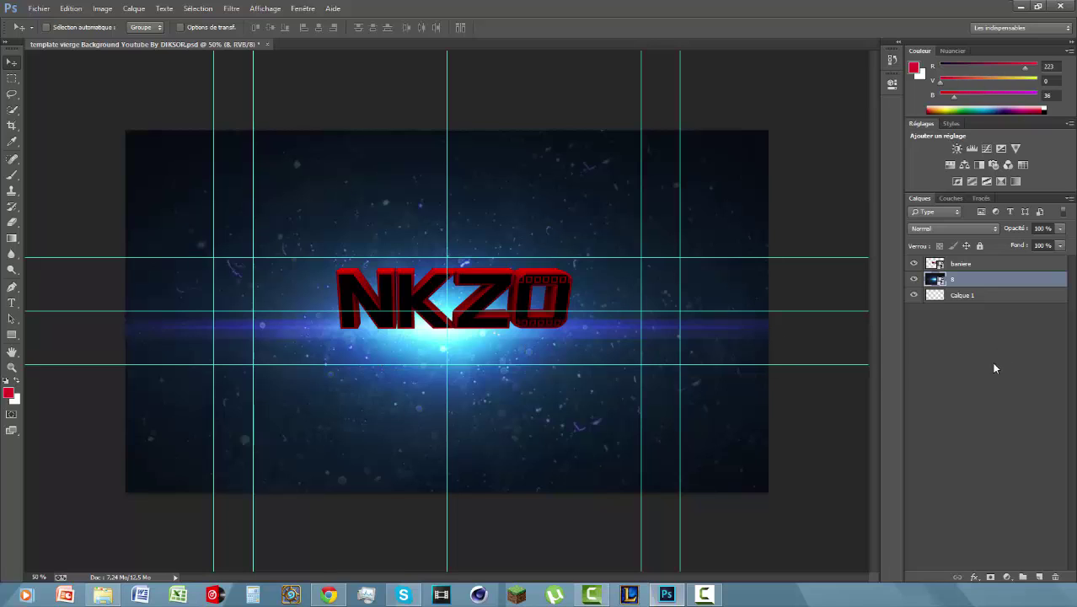
pyautogui.click(968, 268)
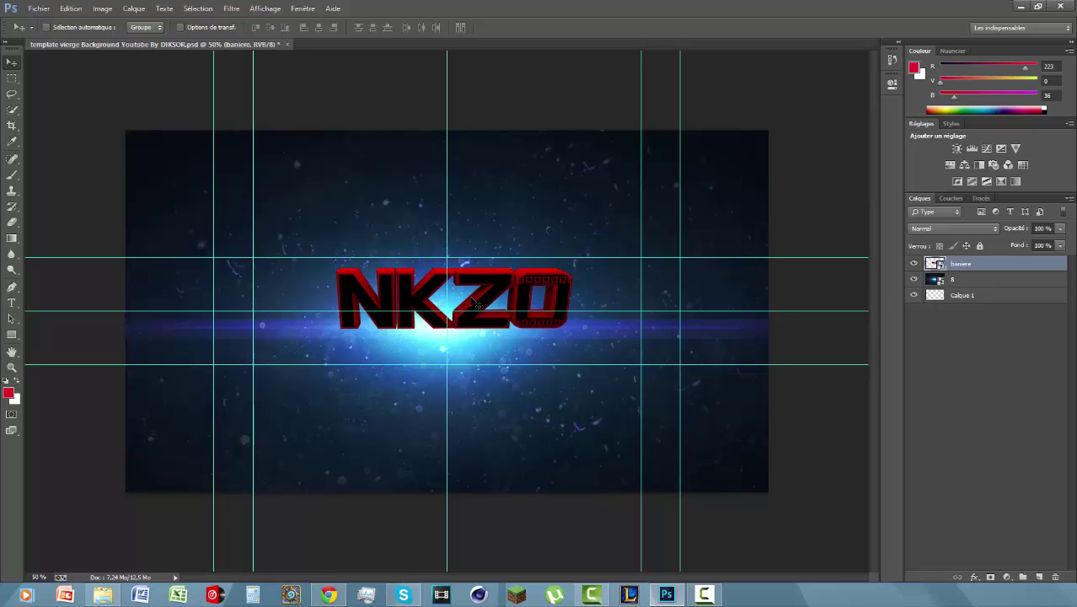
pyautogui.moveTo(497, 303); pyautogui.dragTo(493, 299)
# Add a new layer above the baniere layer and browse to the desktop's ytb folder for an image to place
pyautogui.click(978, 383)
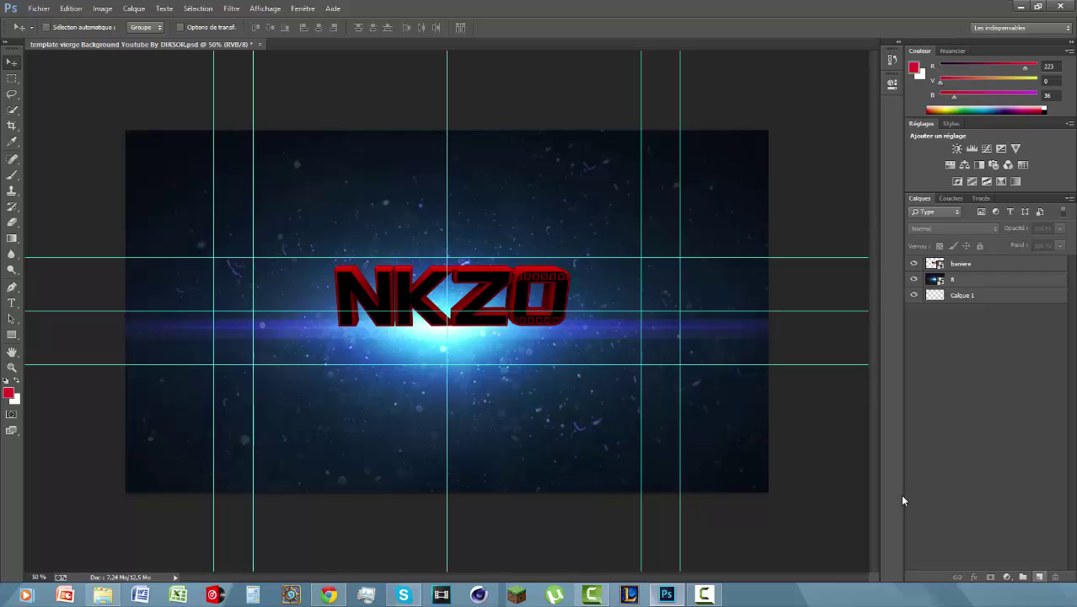
pyautogui.click(1039, 576)
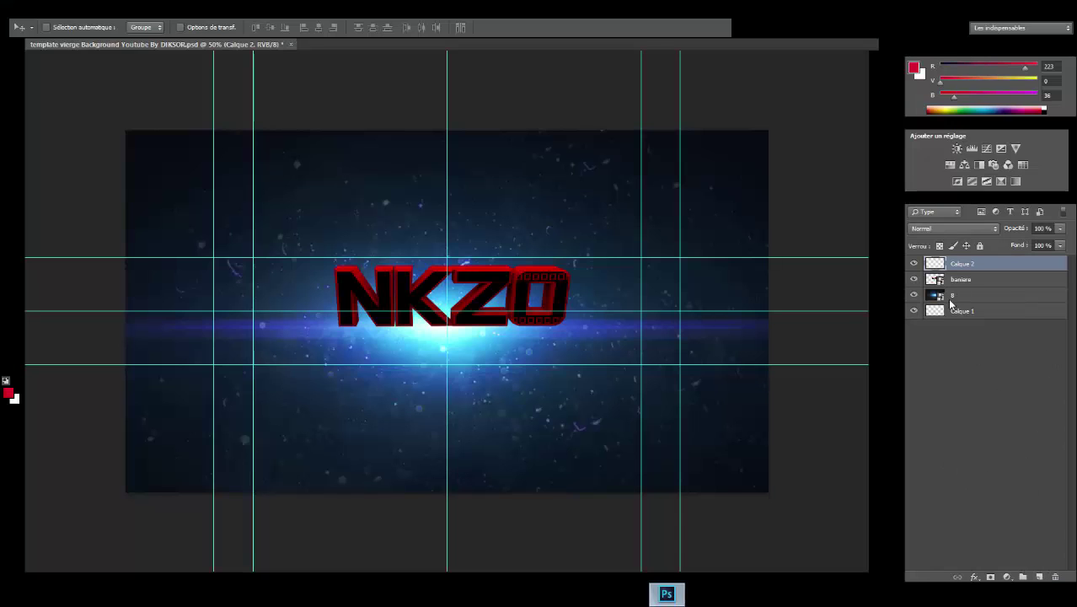
pyautogui.click(39, 10)
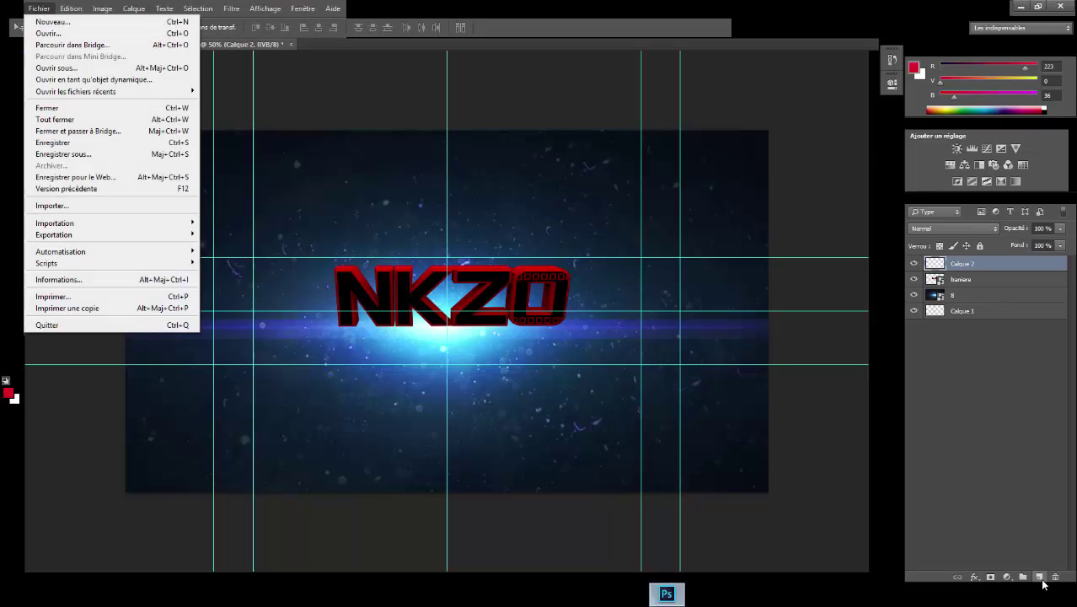
pyautogui.click(86, 207)
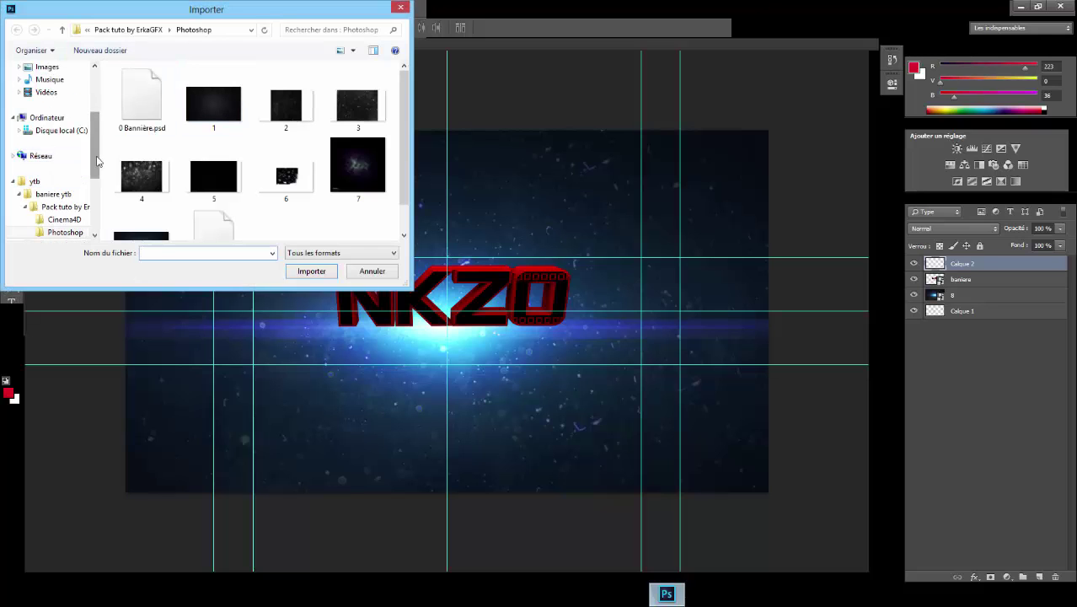
pyautogui.scroll(-2, 95, 166)
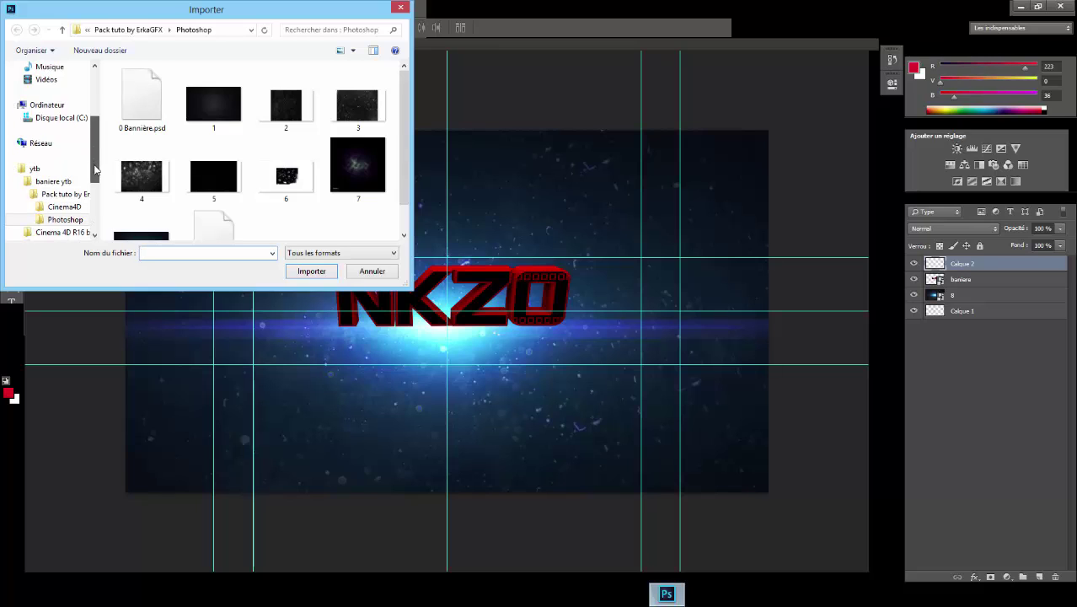
pyautogui.click(55, 194)
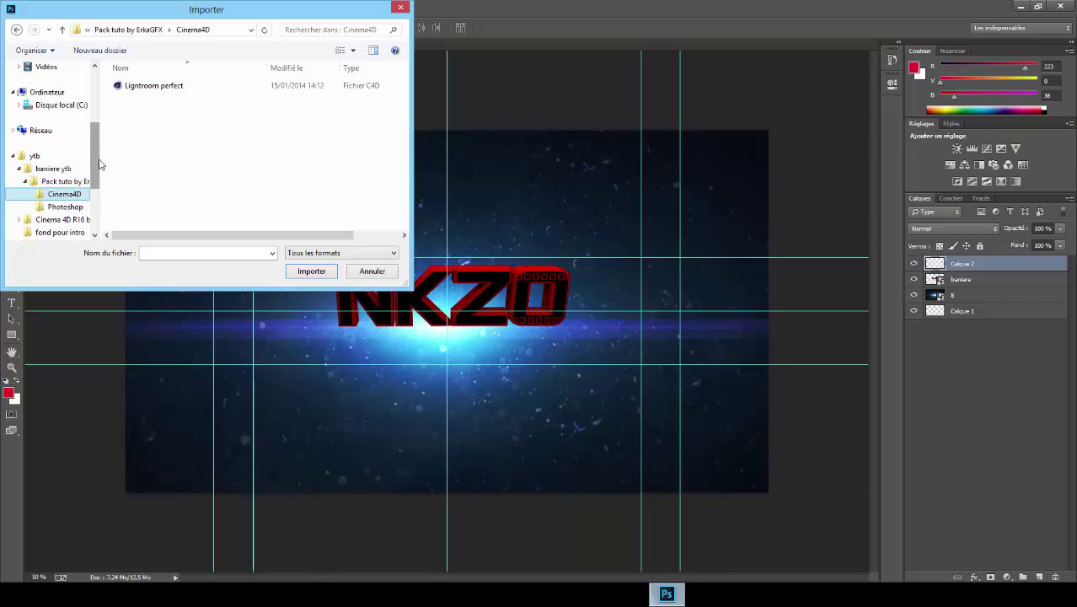
pyautogui.scroll(-1, 97, 178)
pyautogui.scroll(2, 96, 184)
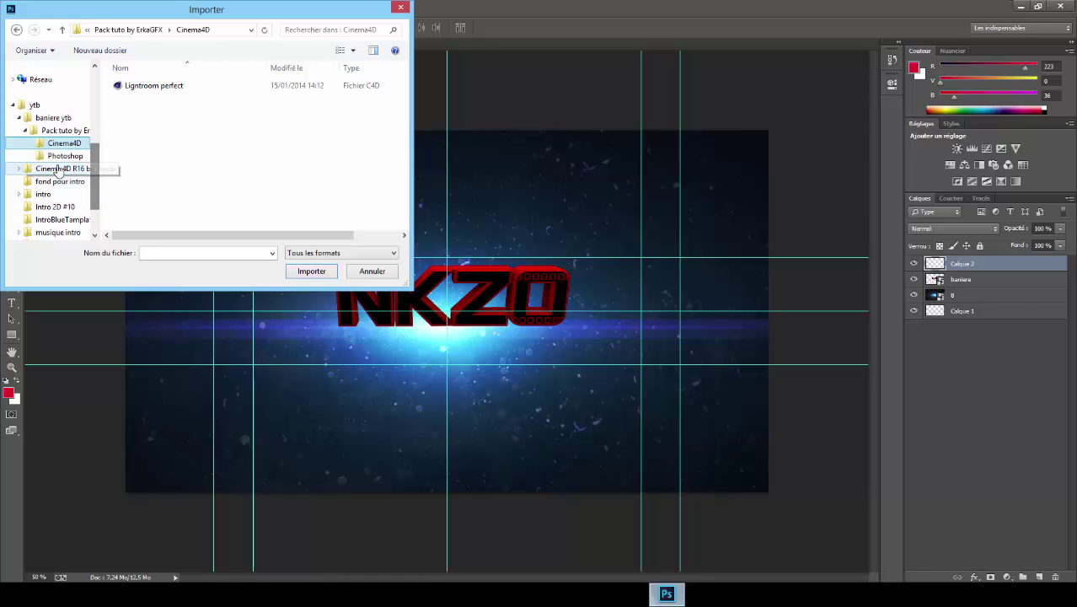
pyautogui.moveTo(56, 170); pyautogui.dragTo(48, 88)
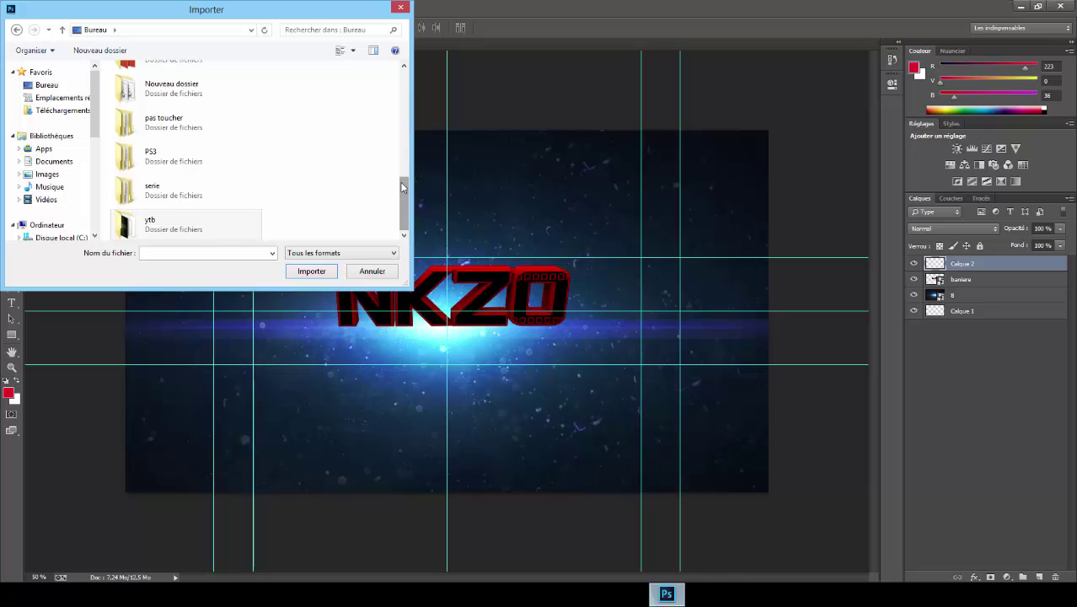
pyautogui.moveTo(403, 187)
pyautogui.mouseDown()
pyautogui.moveTo(396, 156)
pyautogui.moveTo(403, 192)
pyautogui.mouseUp()
pyautogui.doubleClick(151, 222)
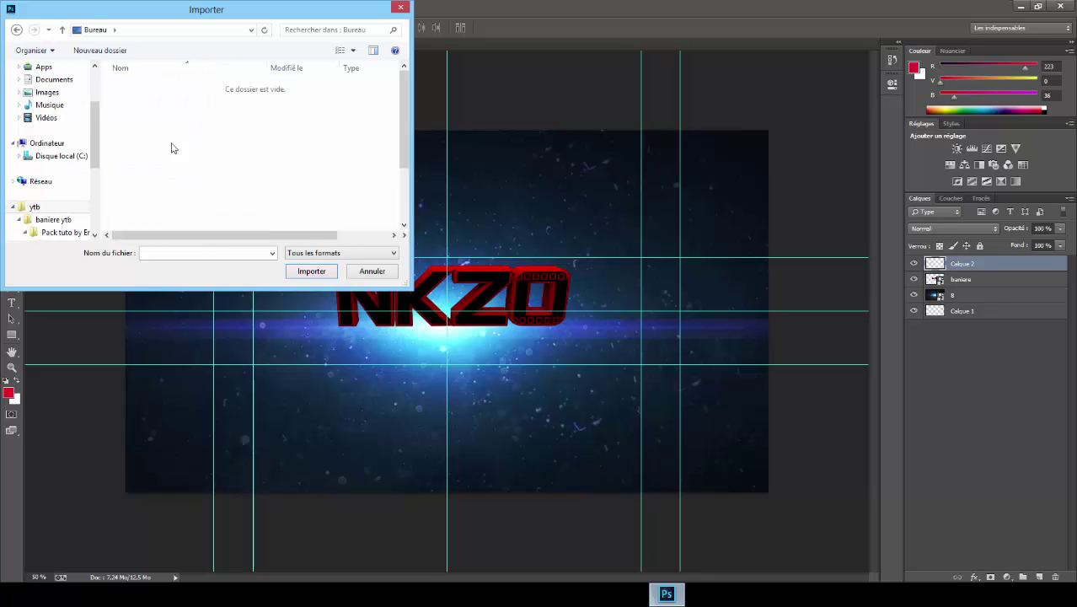
# Place the two-column-minecraft image from the "baniere ytb" folder into the banner
pyautogui.moveTo(408, 128); pyautogui.dragTo(405, 213)
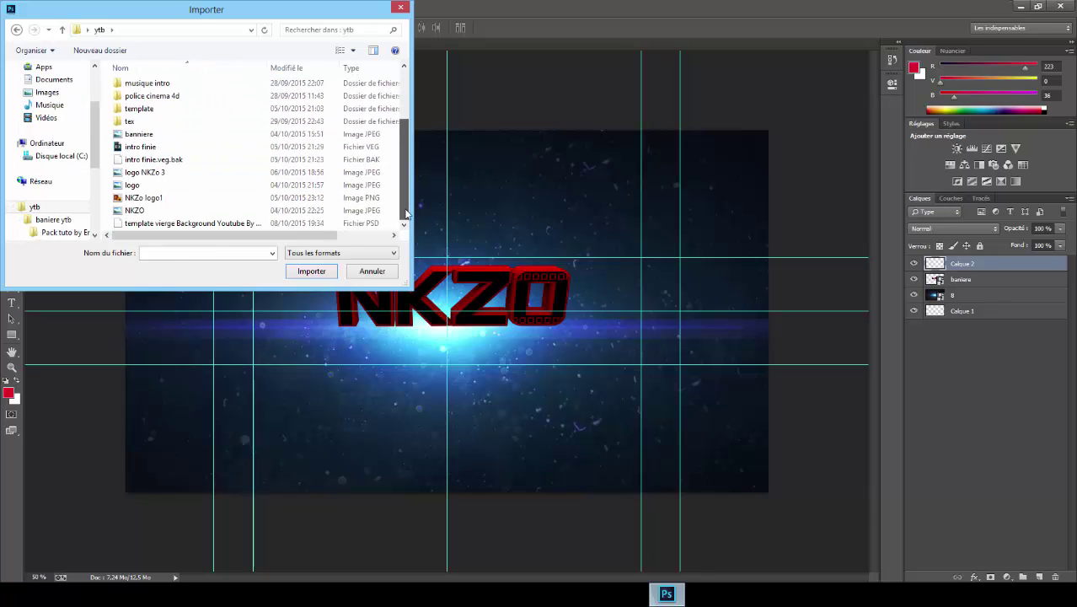
pyautogui.moveTo(403, 163); pyautogui.dragTo(403, 113)
pyautogui.click(180, 85)
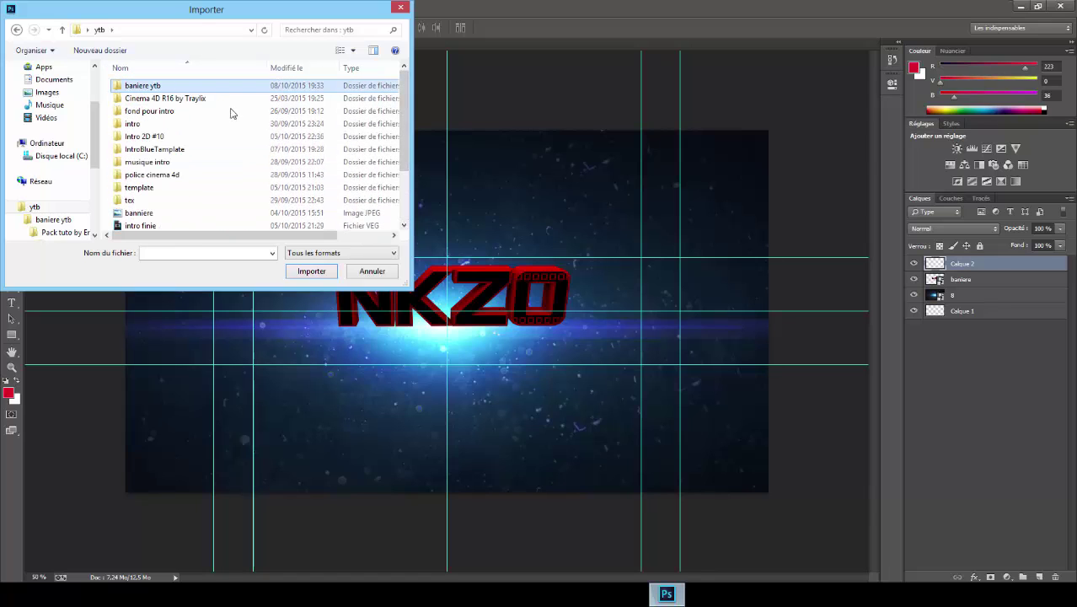
pyautogui.press('Return')
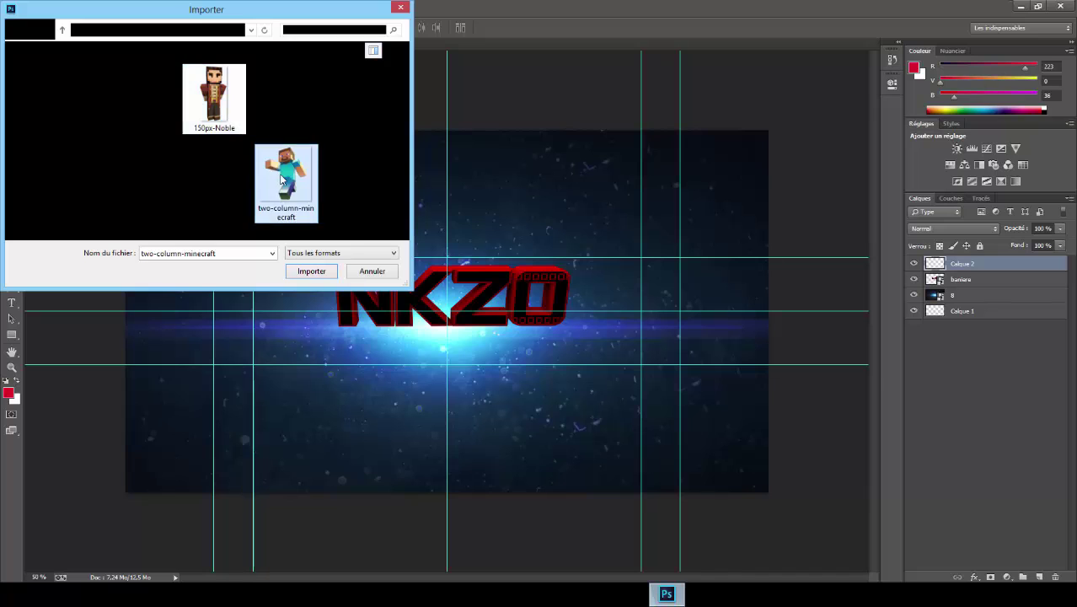
pyautogui.click(234, 105)
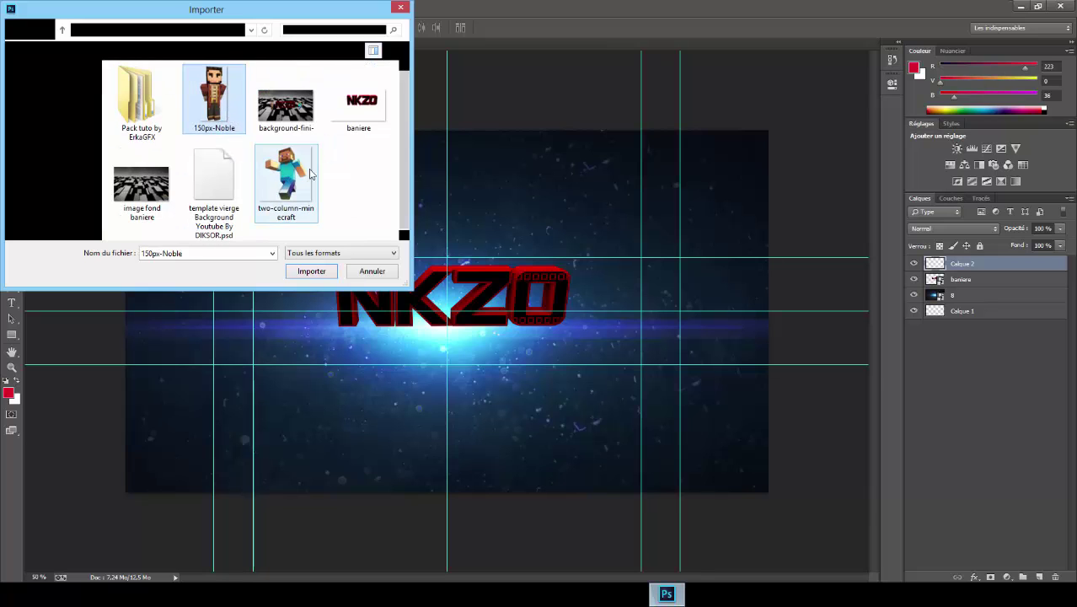
pyautogui.click(289, 166)
pyautogui.click(313, 271)
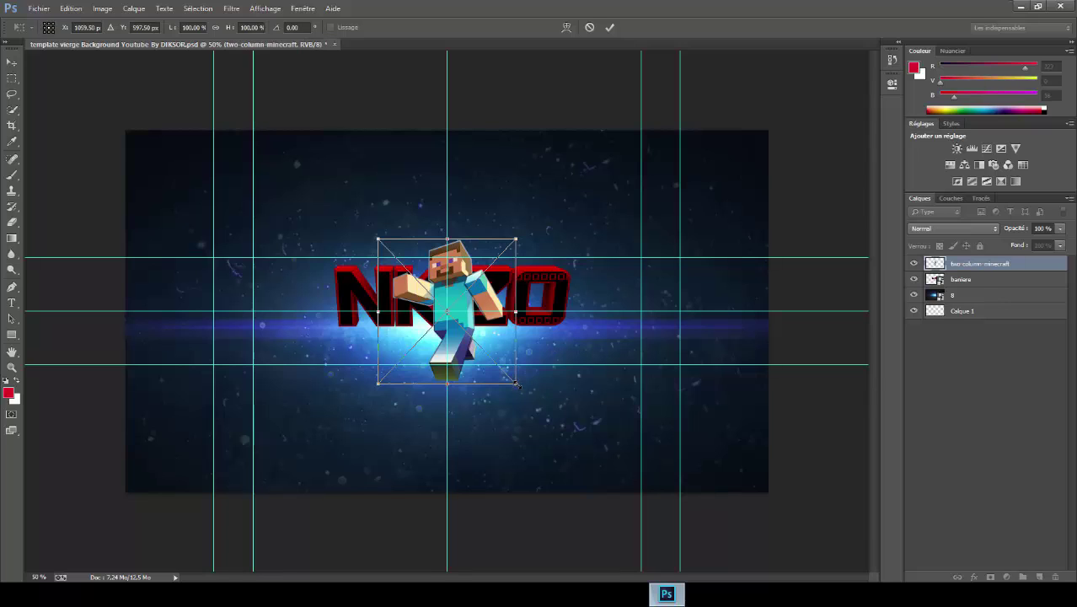
# Scale the Minecraft character to about 75% width and 78% height, position it just right of the NKZO logo, and commit it
pyautogui.moveTo(517, 384); pyautogui.dragTo(480, 355)
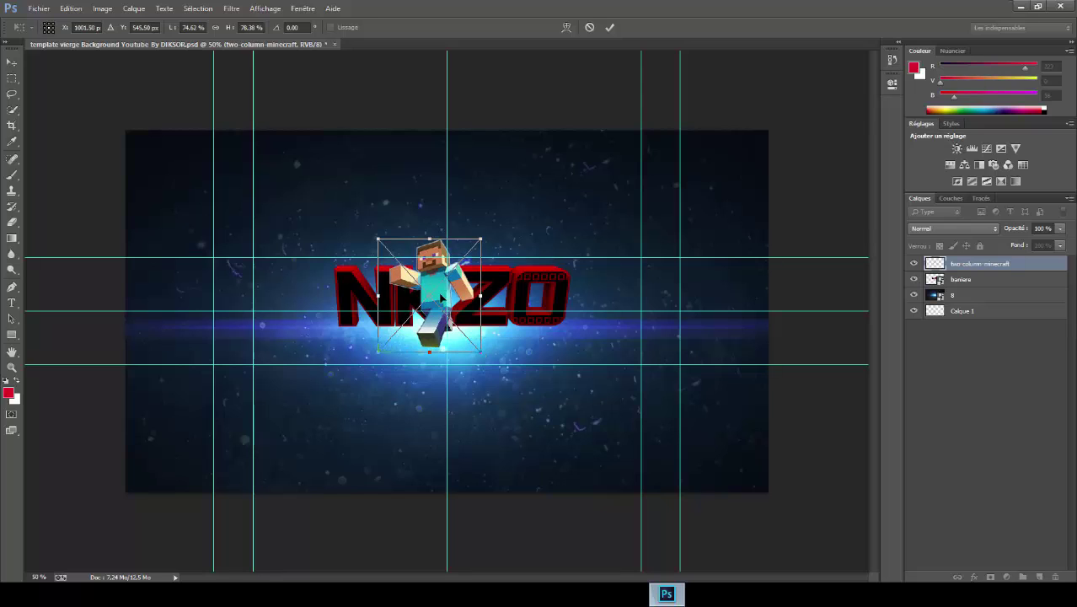
pyautogui.moveTo(445, 300); pyautogui.dragTo(638, 276)
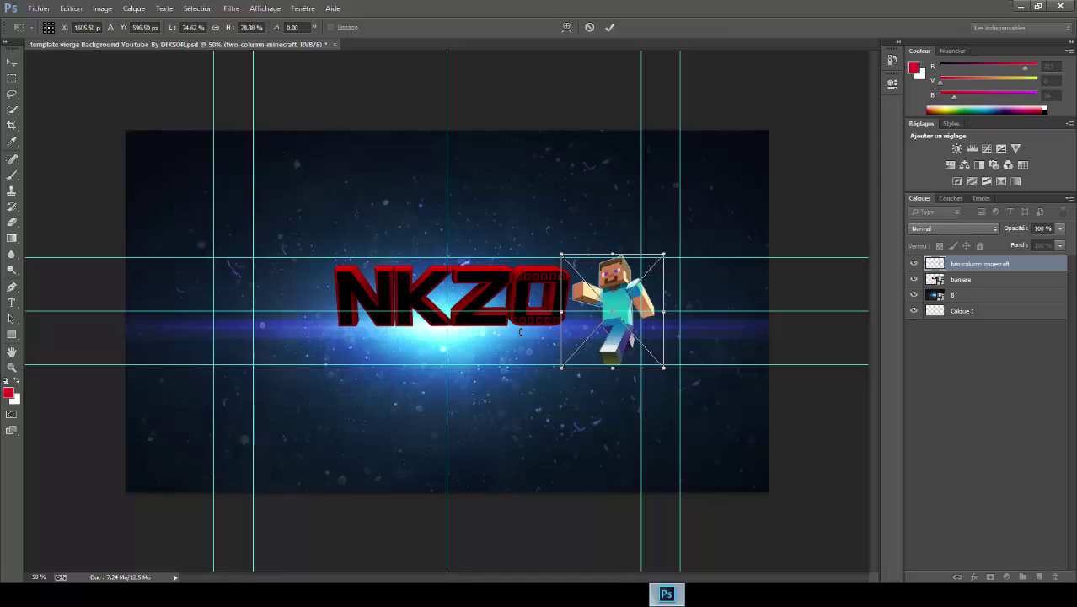
pyautogui.rightClick(621, 313)
pyautogui.click(640, 316)
pyautogui.press('Return')
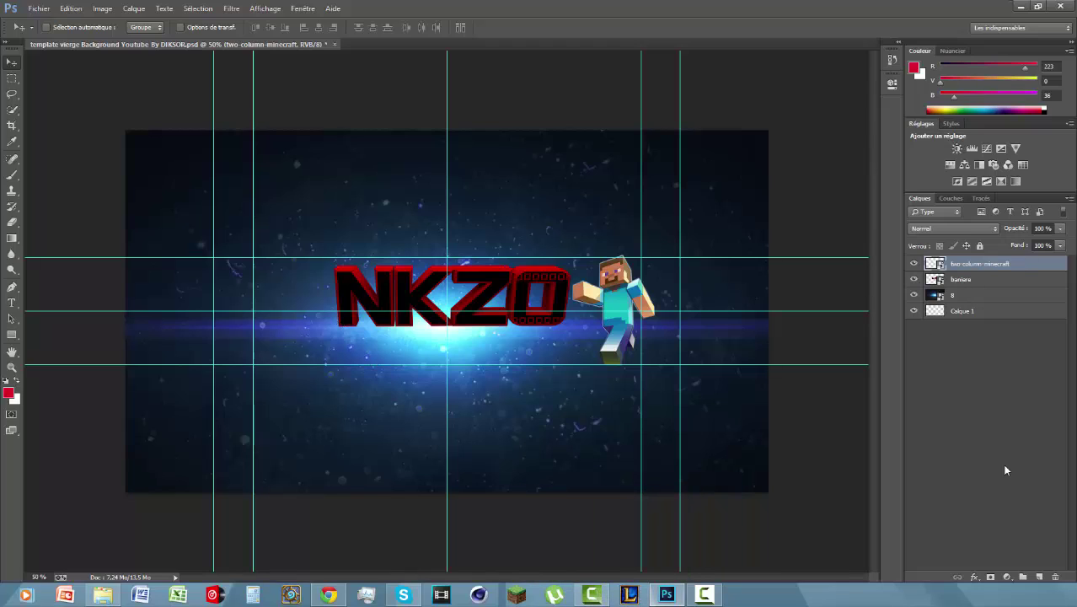
# Add a new layer and place the 150px-Noble image from the "baniere ytb" folder
pyautogui.click(1039, 577)
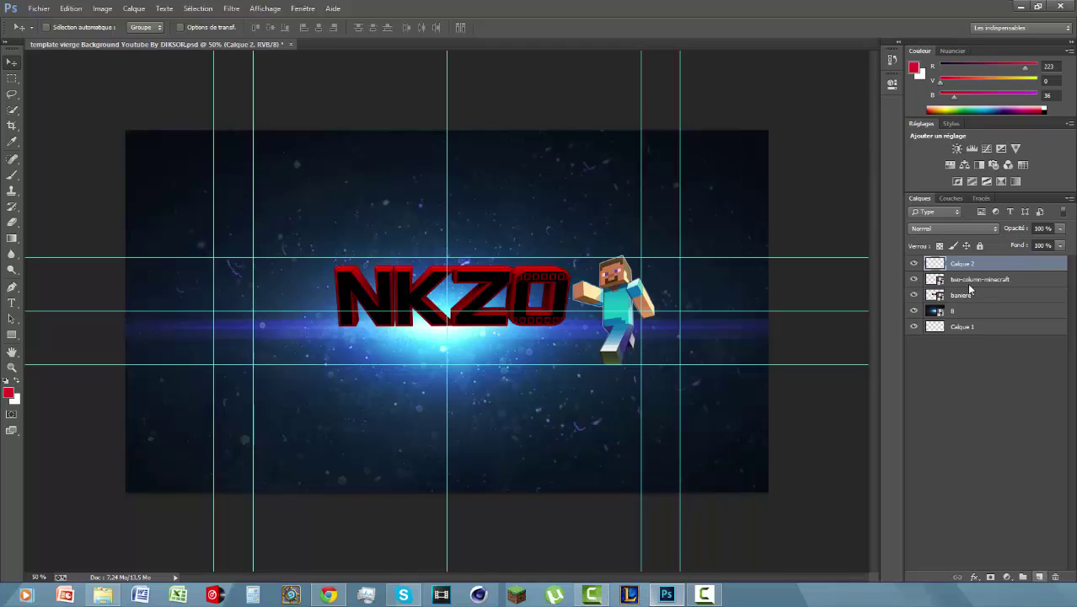
pyautogui.click(39, 8)
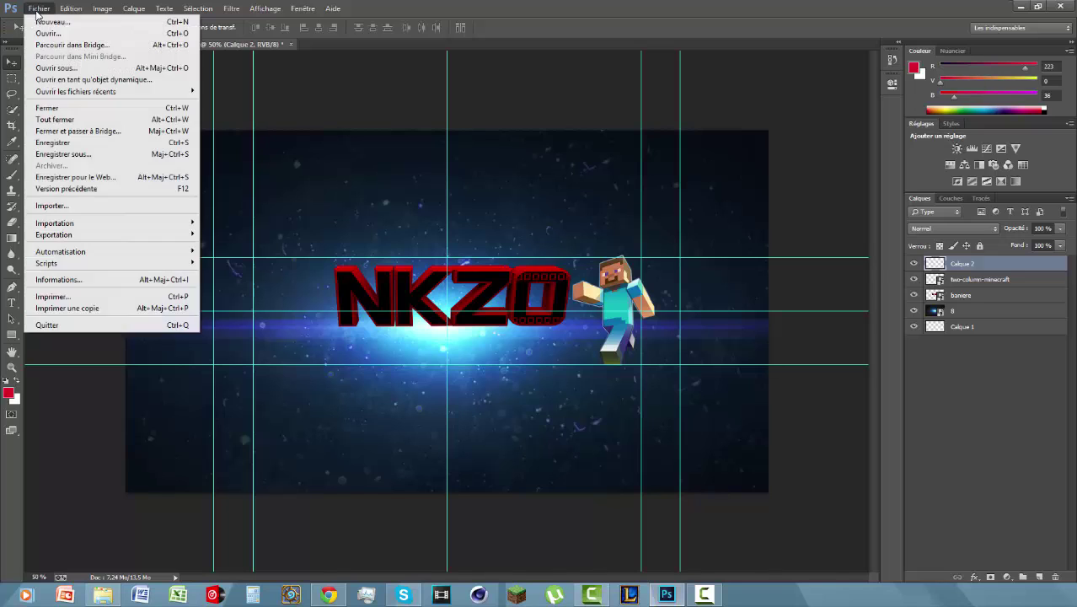
pyautogui.click(84, 205)
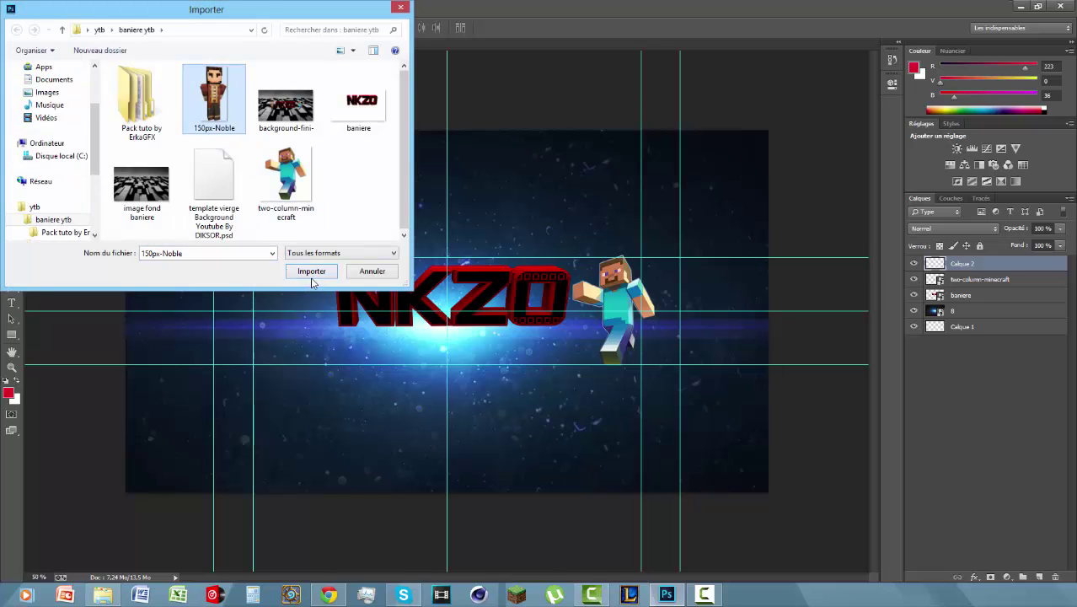
pyautogui.click(311, 272)
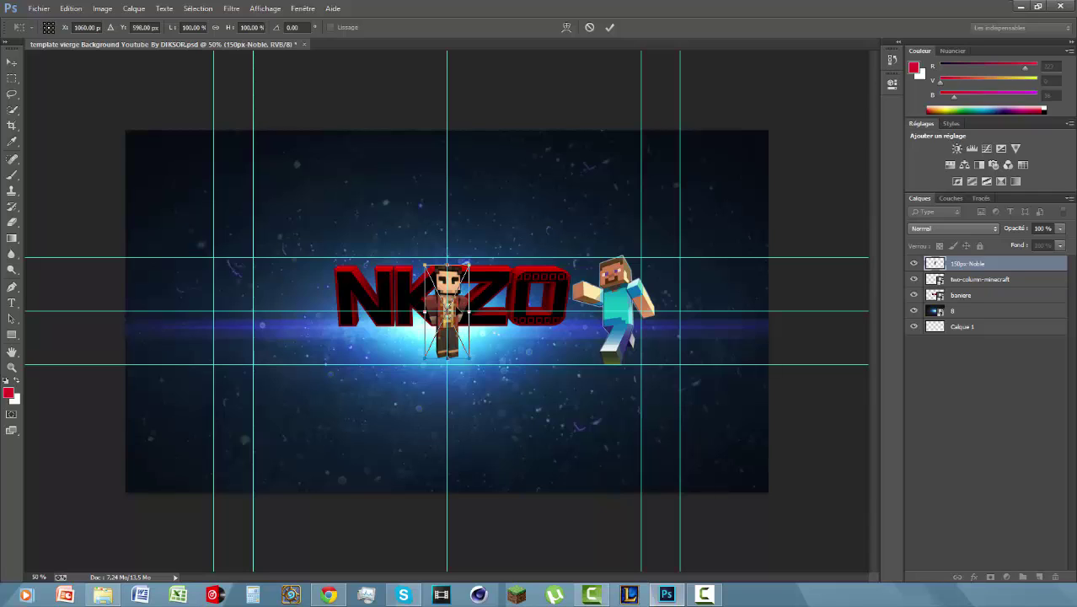
# Position the 150px-Noble character left of the NKZO logo, scale it to about 115% width and 101% height, and commit it
pyautogui.press('Down')
pyautogui.press('Down')
pyautogui.press('Down')
pyautogui.hotkey('ctrl', 'z')
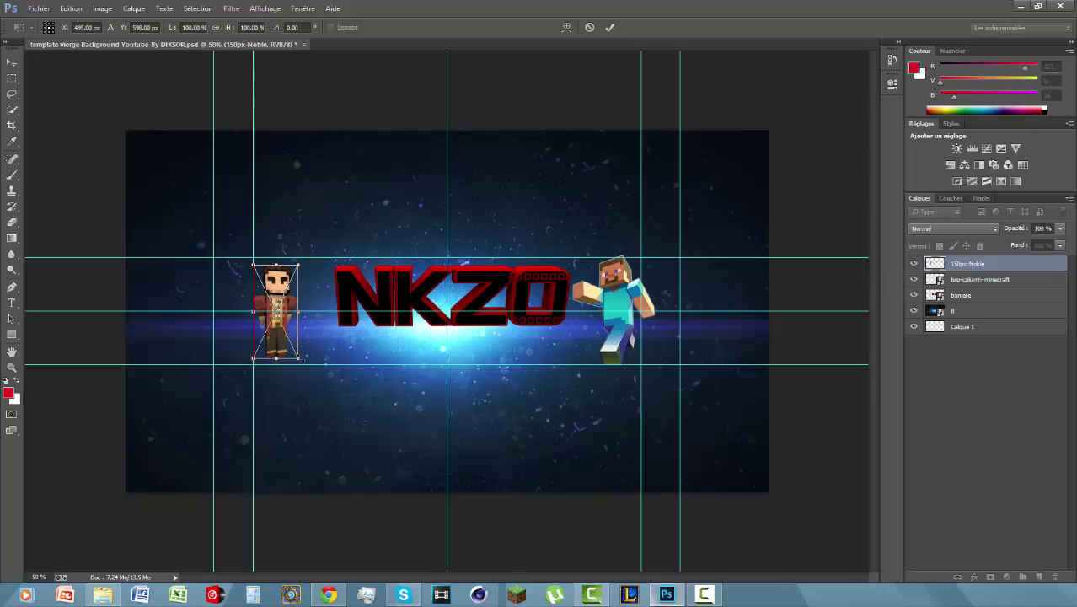
pyautogui.moveTo(307, 360); pyautogui.dragTo(328, 371)
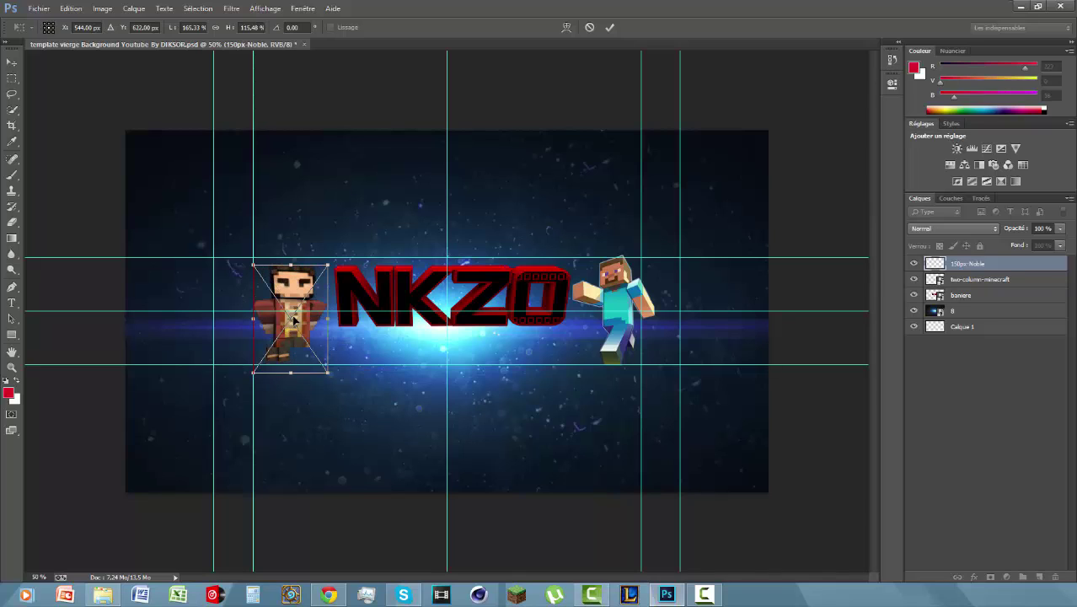
pyautogui.moveTo(293, 320); pyautogui.dragTo(304, 310)
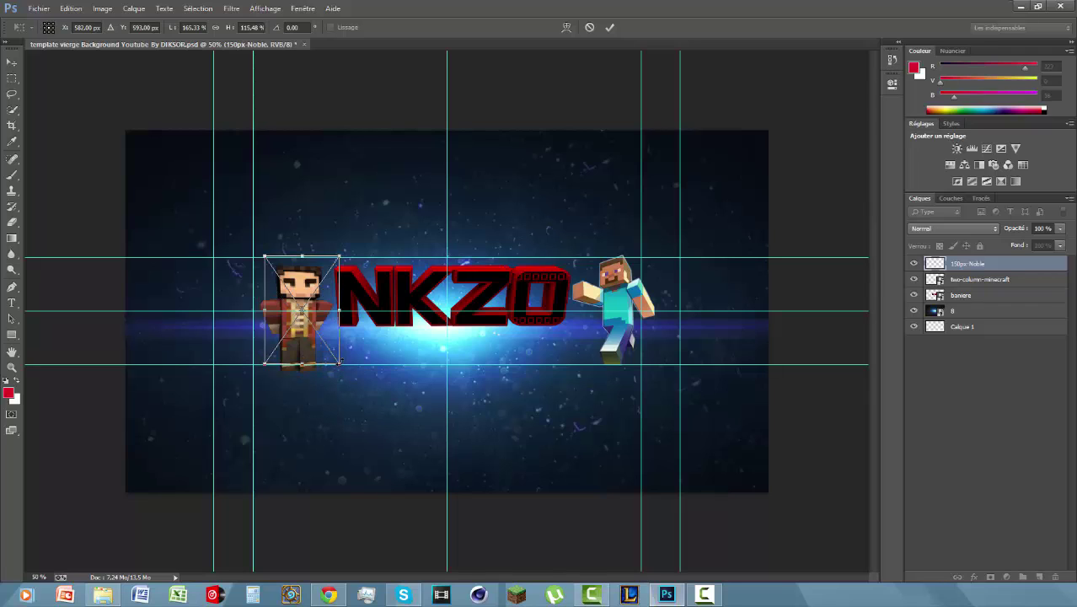
pyautogui.moveTo(330, 354); pyautogui.dragTo(318, 349)
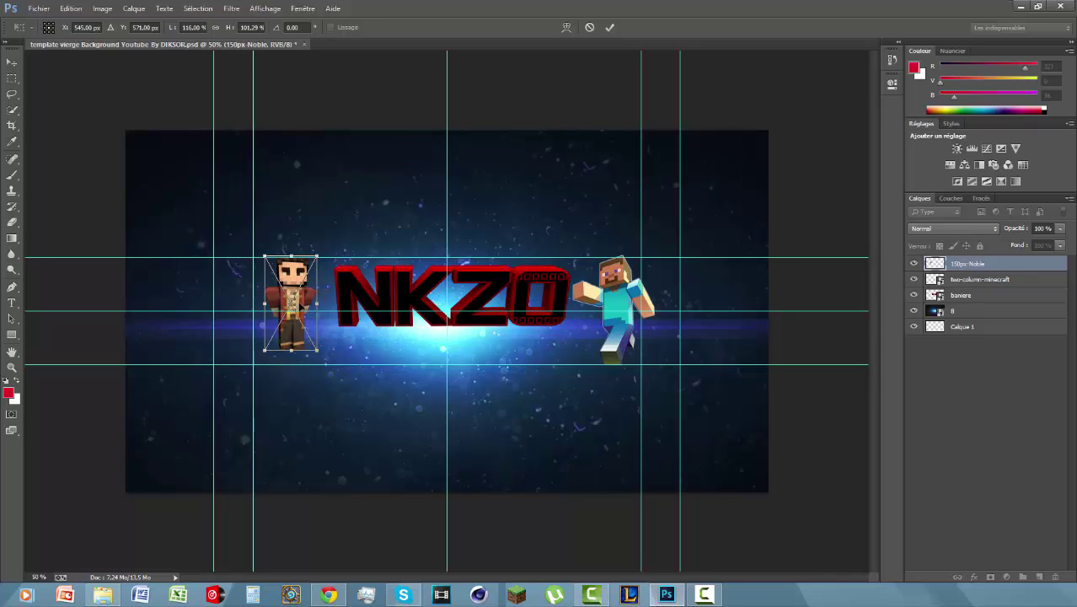
pyautogui.moveTo(299, 313); pyautogui.dragTo(302, 314)
pyautogui.rightClick(284, 304)
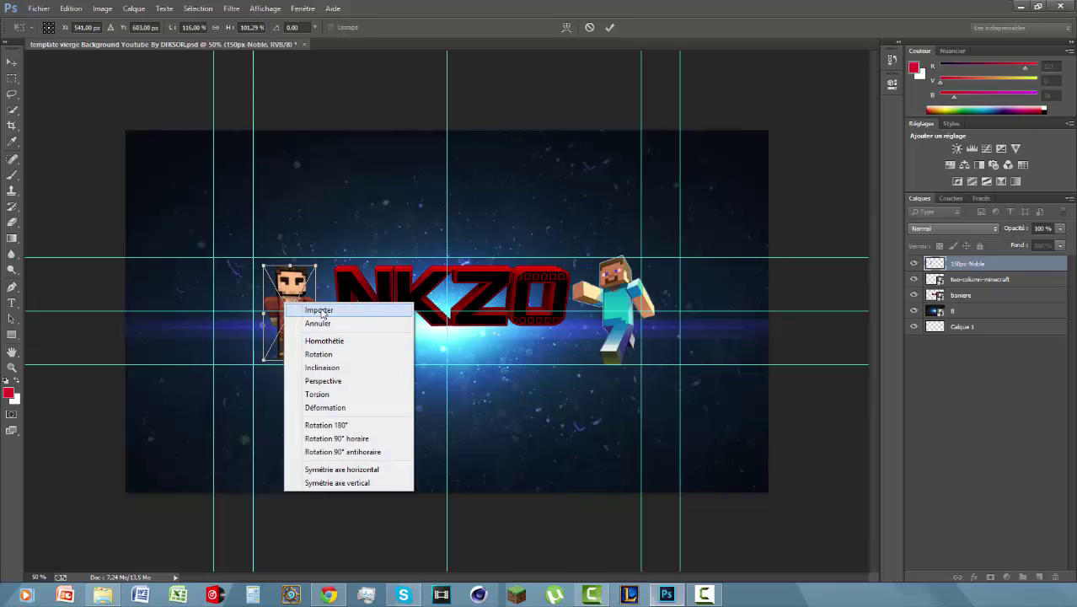
pyautogui.click(321, 311)
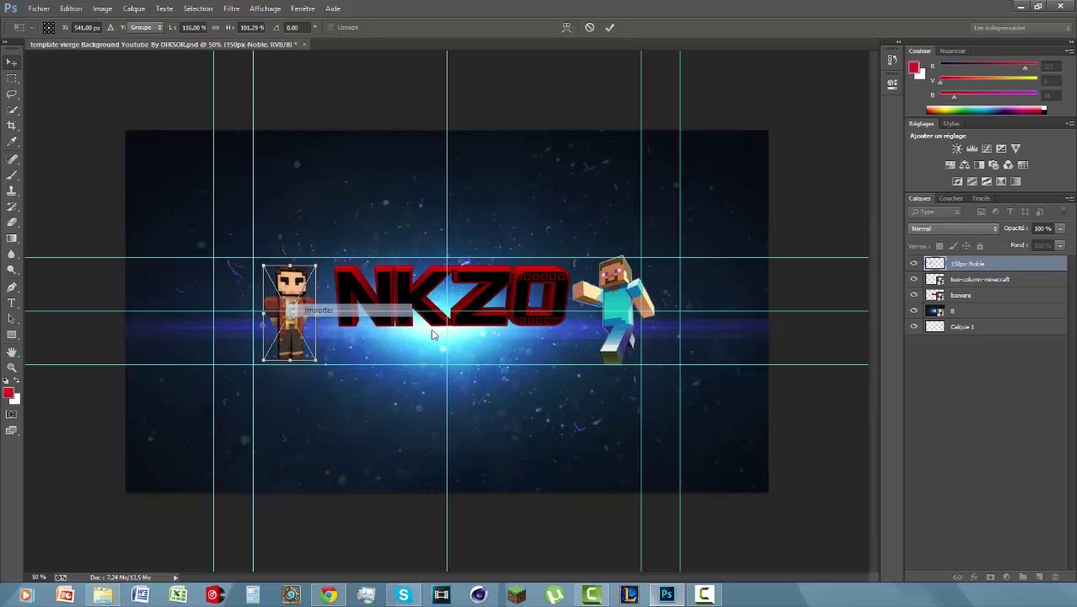
pyautogui.click(39, 8)
pyautogui.moveTo(69, 12)
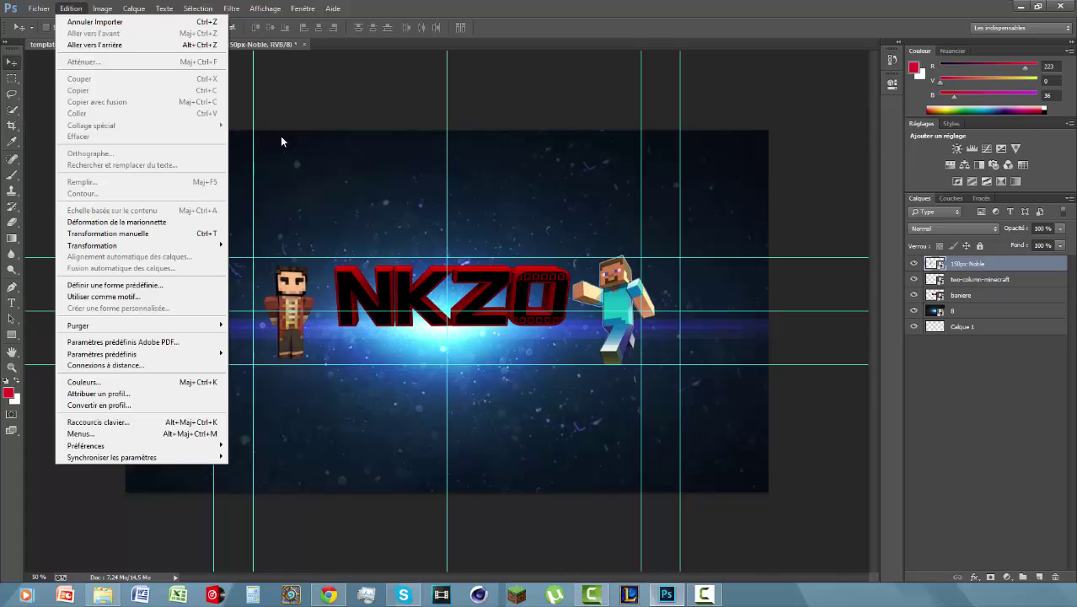
pyautogui.click(332, 141)
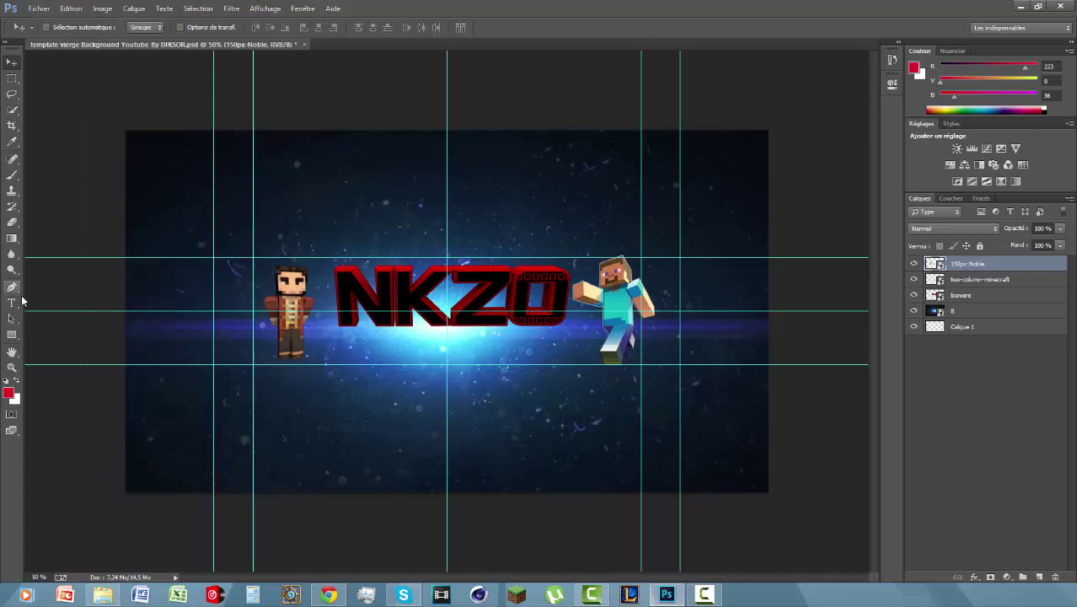
pyautogui.click(13, 305)
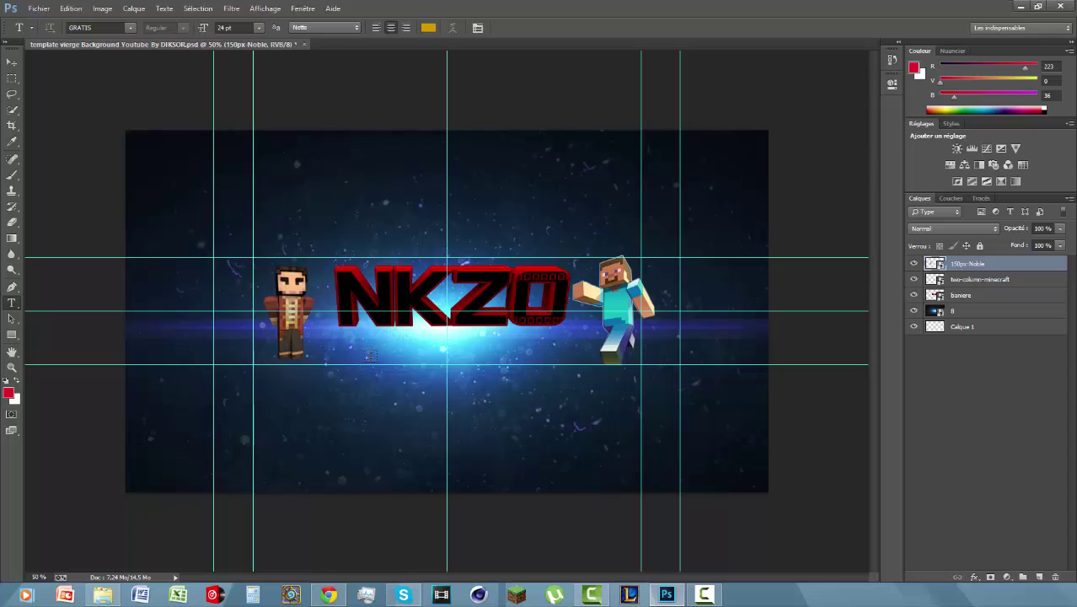
pyautogui.moveTo(316, 346); pyautogui.dragTo(631, 354)
pyautogui.press('Escape')
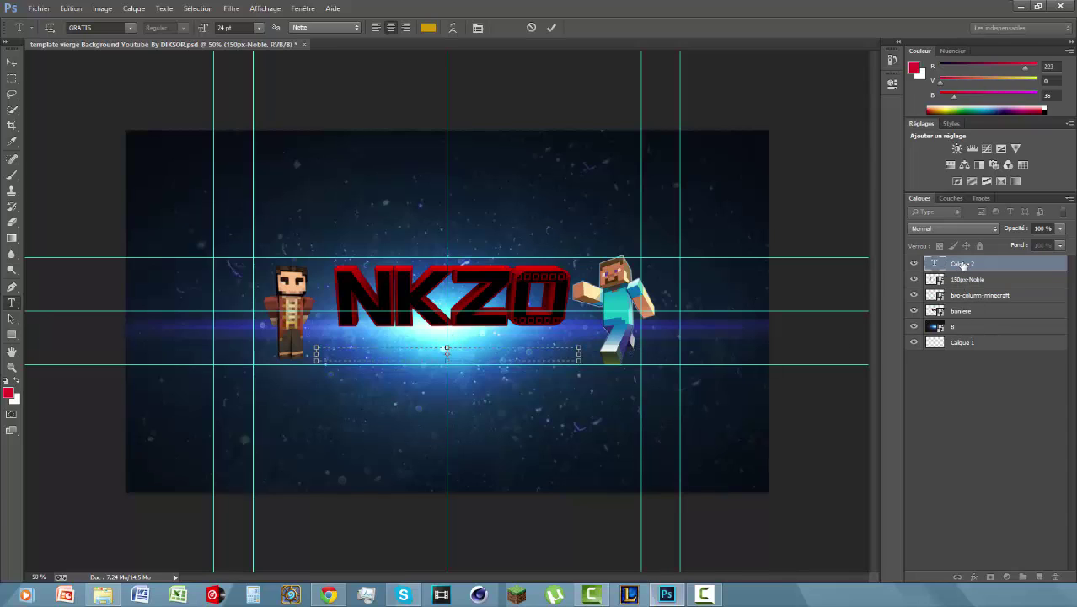
pyautogui.click(964, 265)
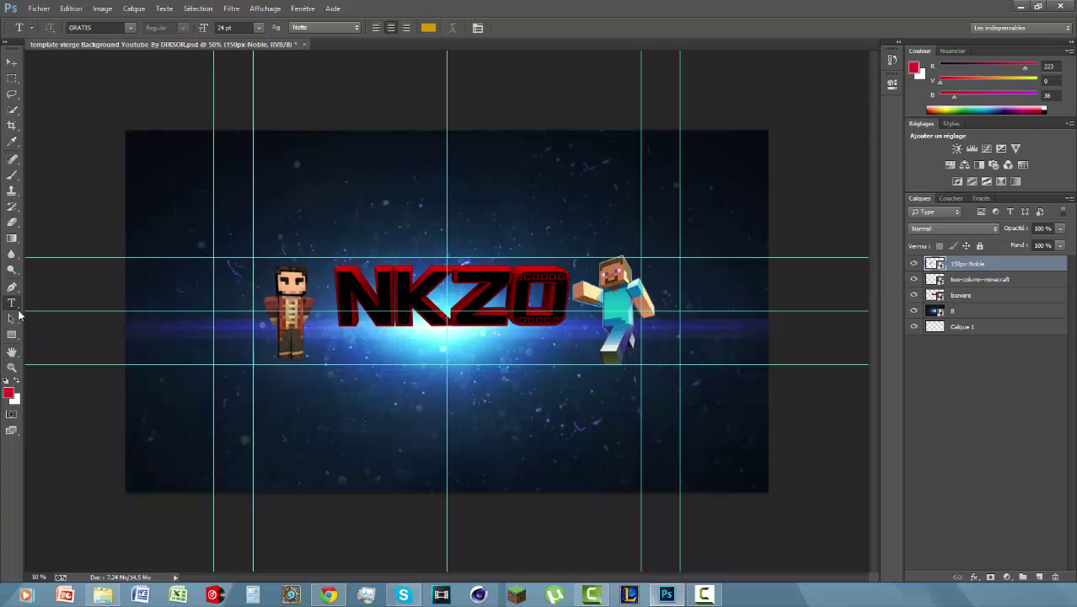
# Create a text box between the two characters beneath the NKZO logo and enter a tagline ending in "DU MINECRAFT ET D'AUTRES"
pyautogui.moveTo(18, 310); pyautogui.dragTo(55, 306)
pyautogui.moveTo(325, 336); pyautogui.dragTo(580, 363)
pyautogui.press('Escape')
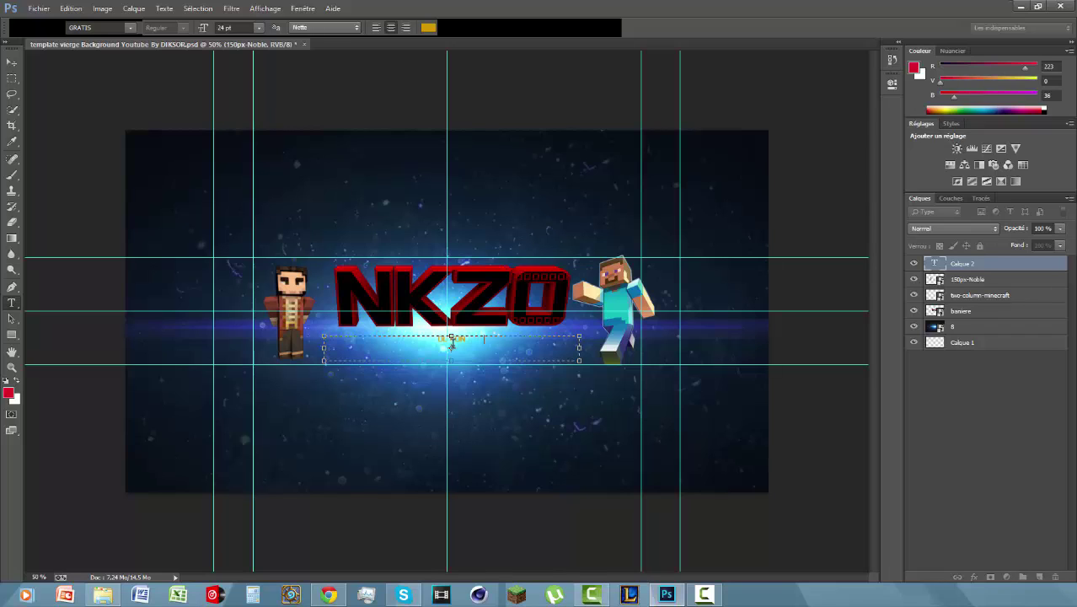
pyautogui.write('DU MINECRAFT')
pyautogui.press('BackSpace')
pyautogui.press('BackSpace')
pyautogui.write("AFT ET D'AUTRES")
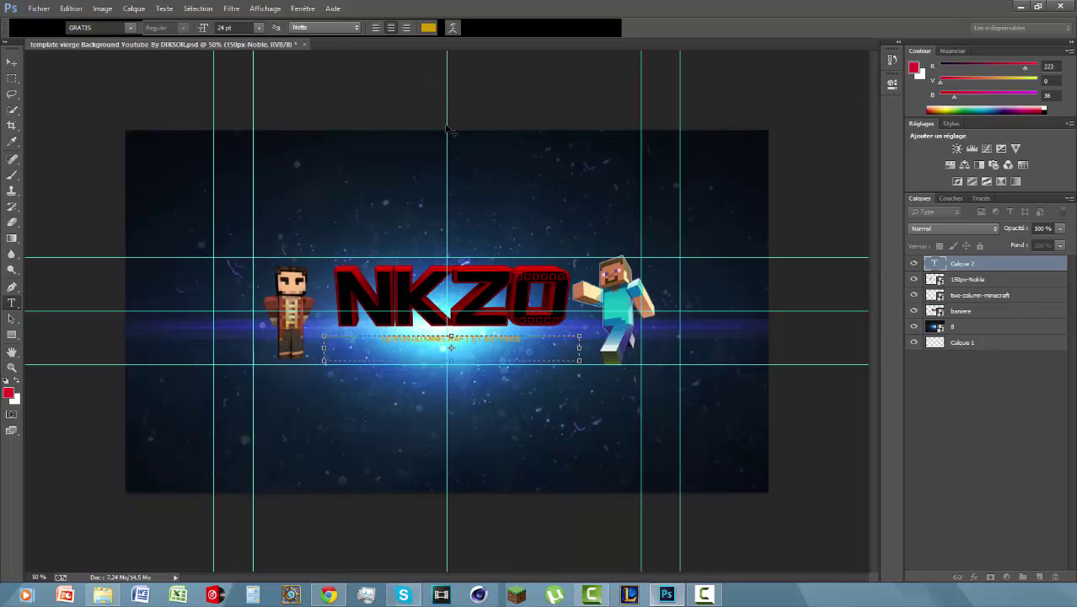
# Recolour the whole tagline beneath the NKZO logo to near-black #100b0b
pyautogui.moveTo(522, 338); pyautogui.dragTo(383, 341)
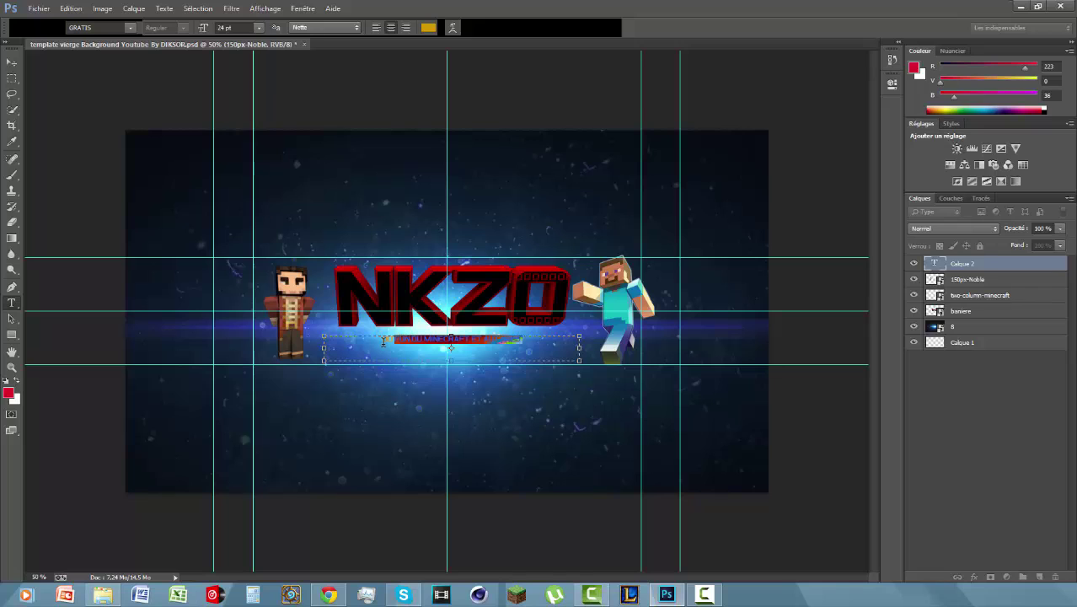
pyautogui.click(428, 28)
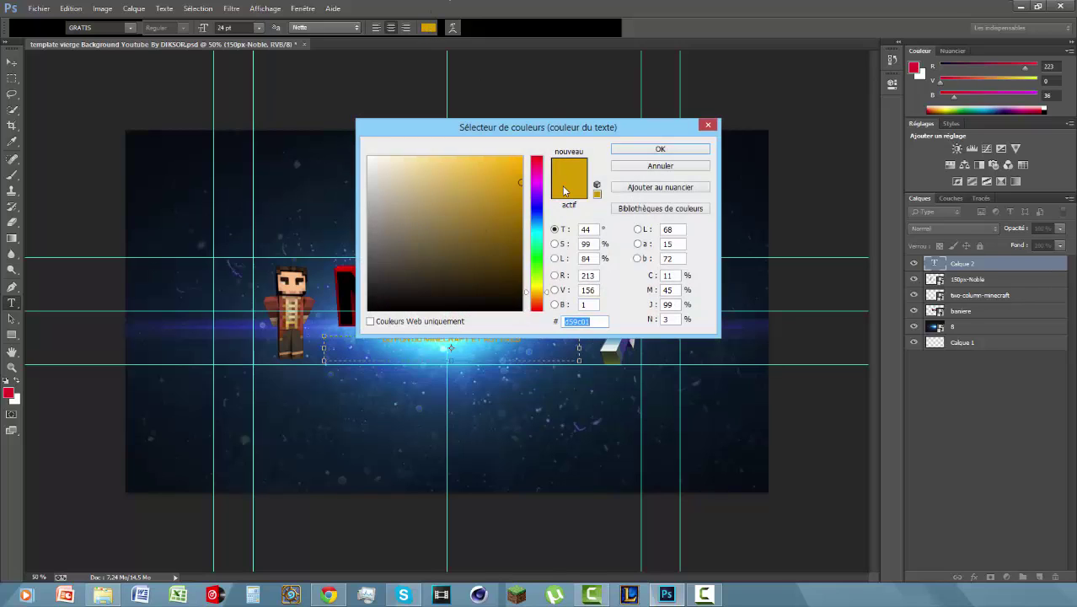
pyautogui.moveTo(540, 162); pyautogui.dragTo(359, 310)
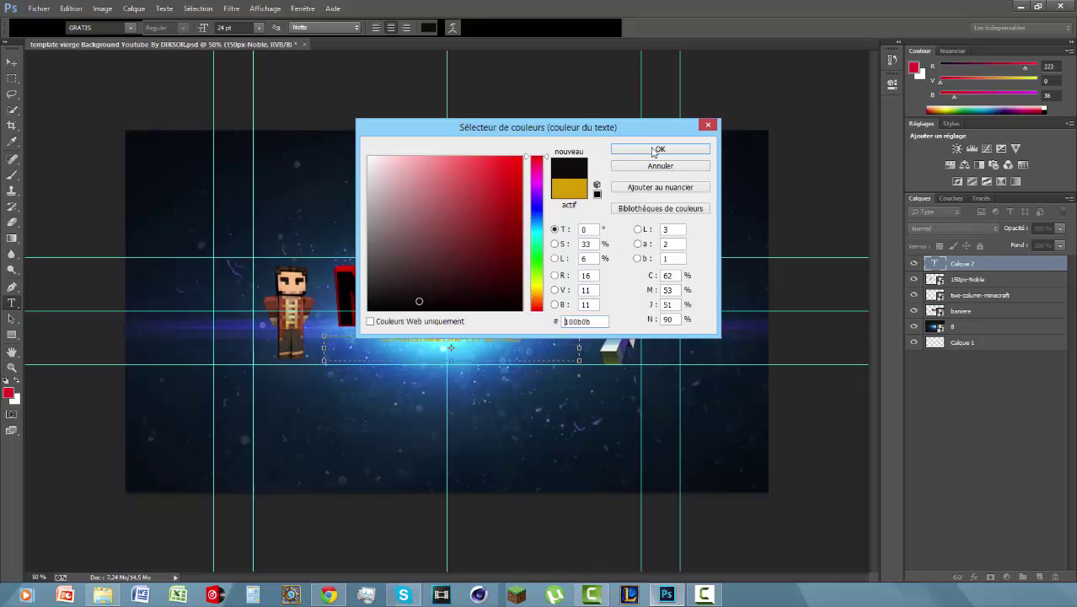
pyautogui.click(651, 149)
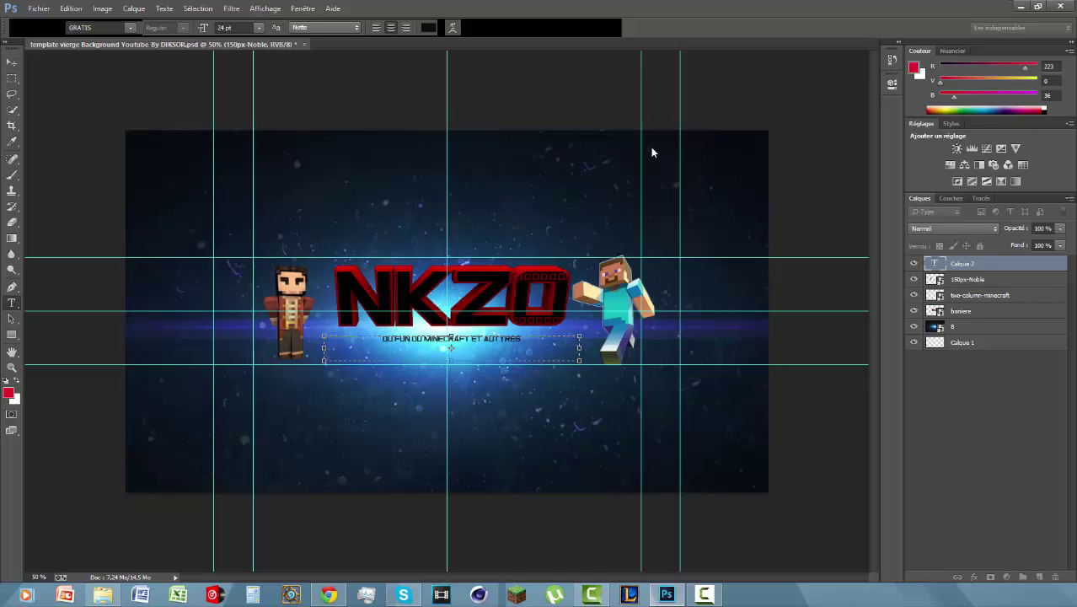
# Correct the last word of the tagline so it reads "DU FUN DU MINECRAFT ET AUTRES" and commit the text
pyautogui.click(538, 343)
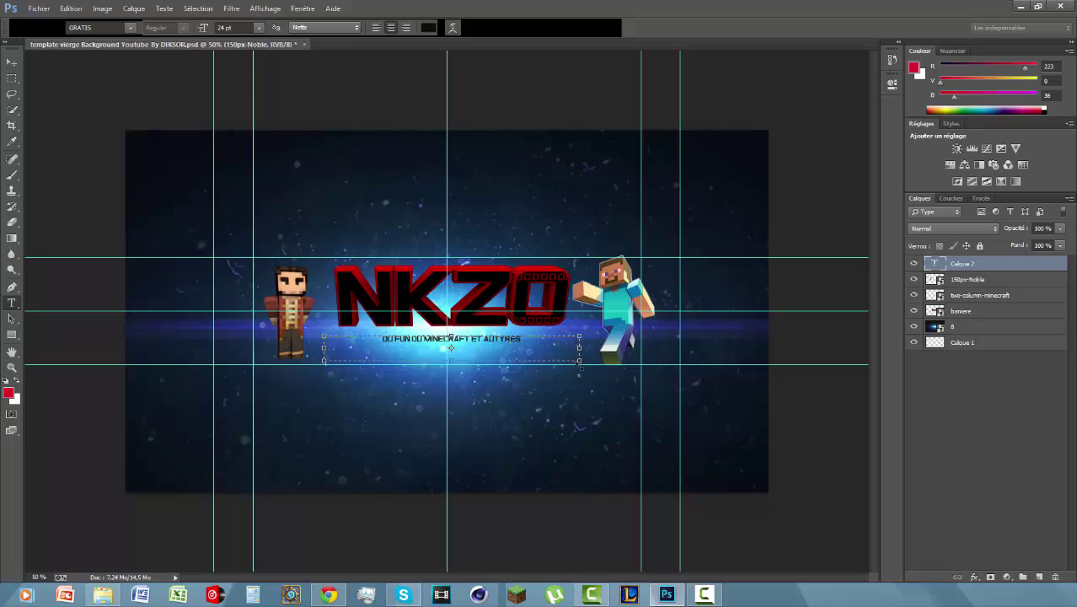
pyautogui.press('BackSpace')
pyautogui.press('BackSpace')
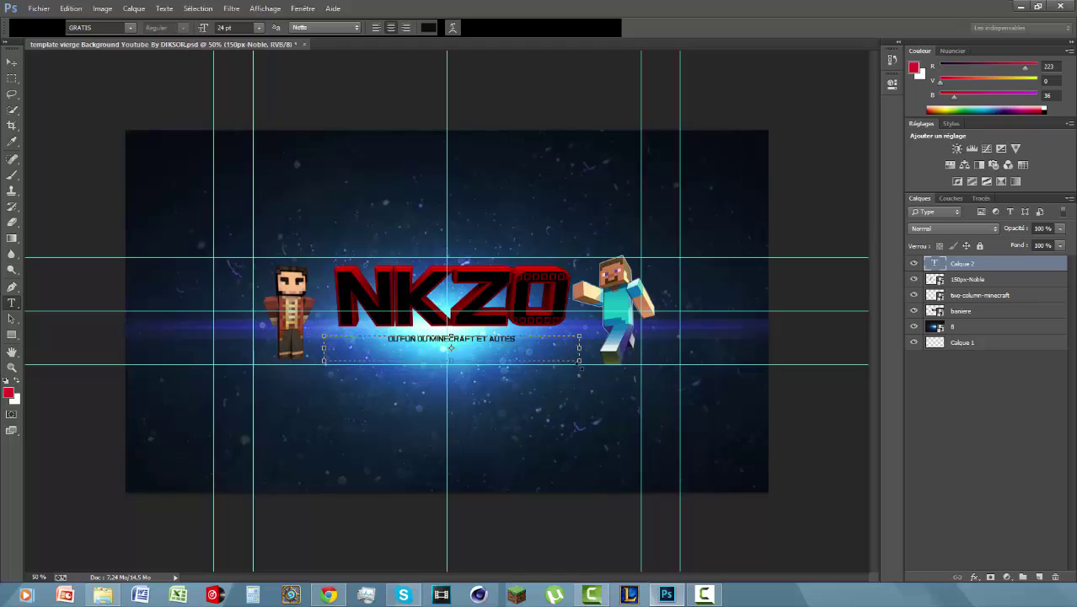
pyautogui.write('R')
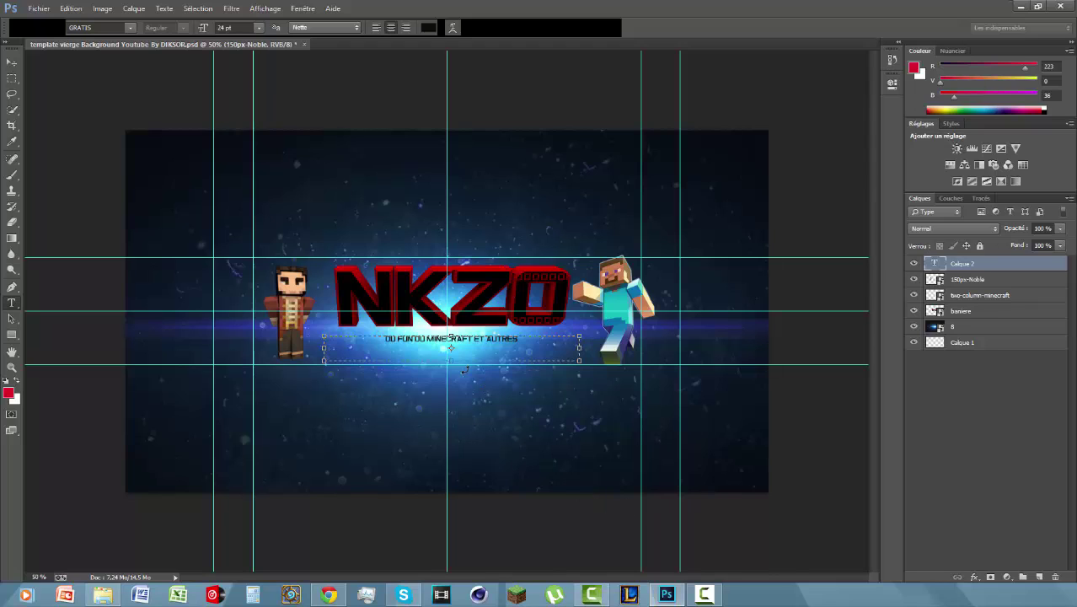
pyautogui.rightClick(466, 347)
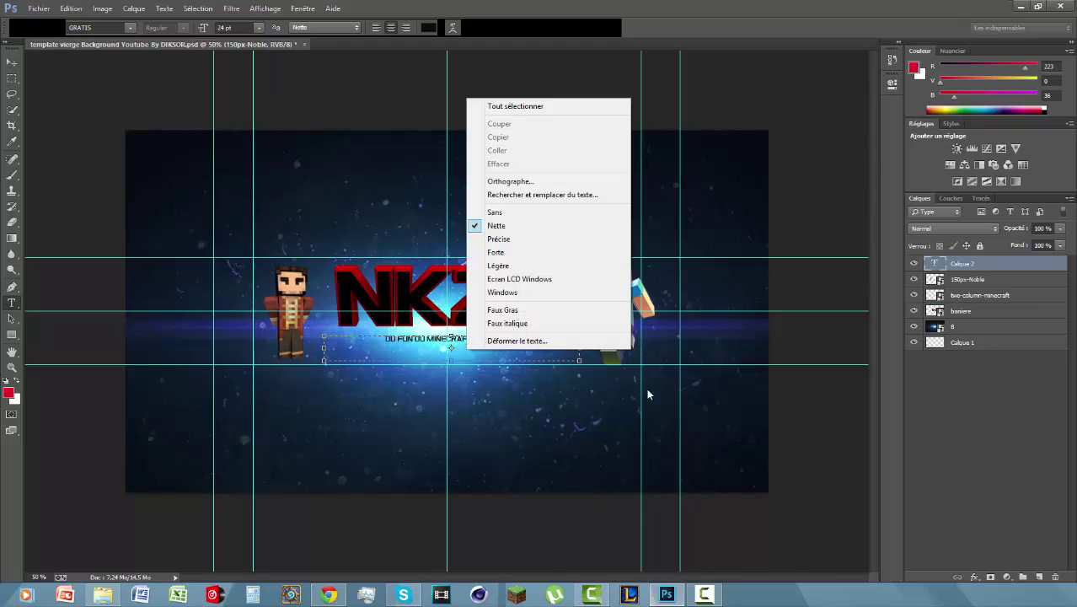
pyautogui.click(961, 399)
pyautogui.click(962, 399)
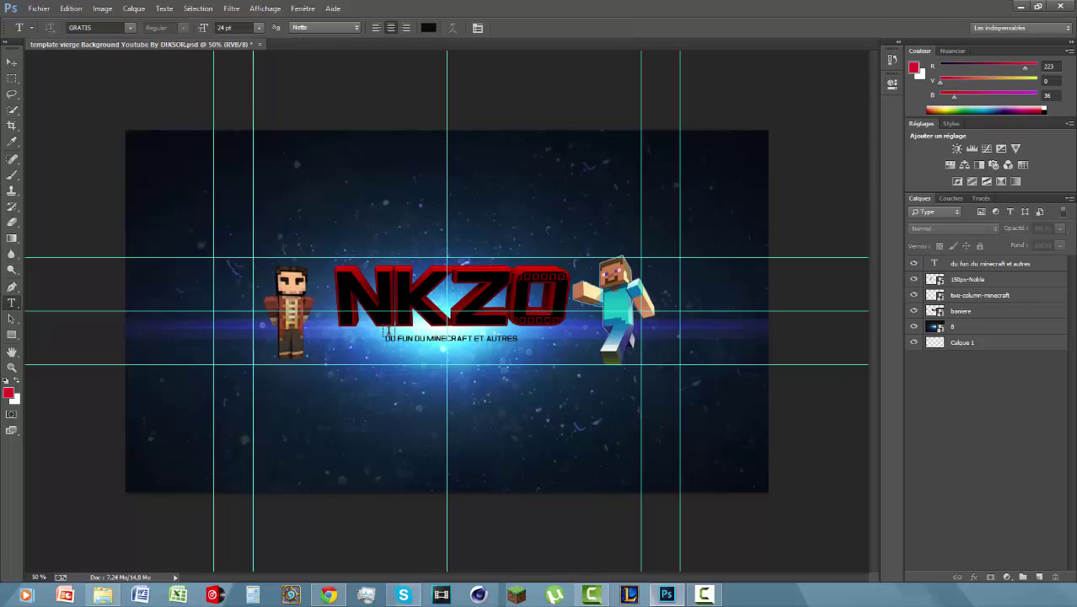
# Set up a Save for Web export of the banner as JPEG at Maximum quality
pyautogui.click(42, 10)
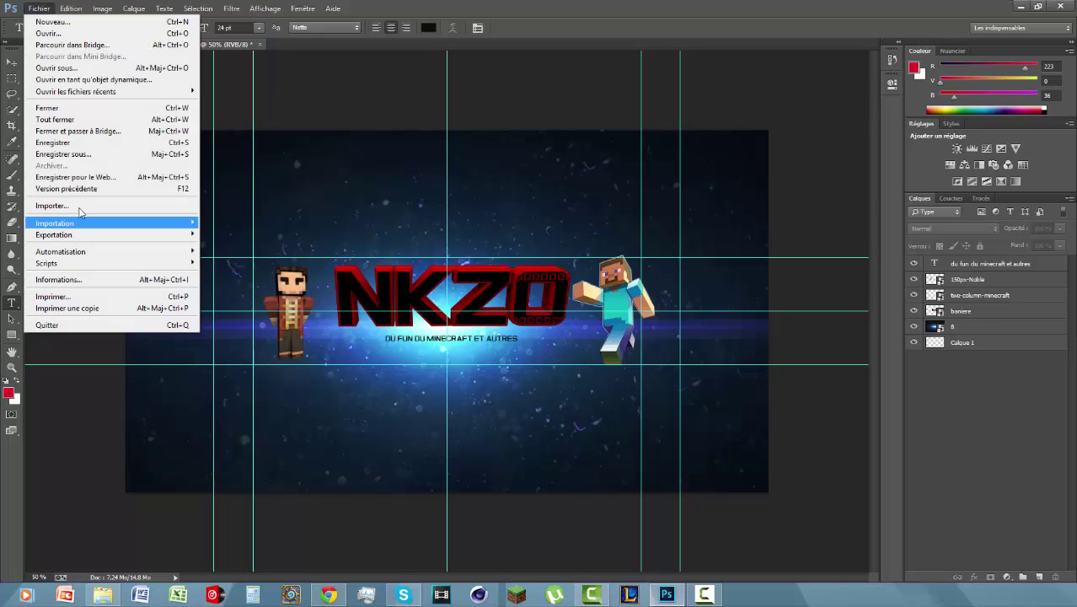
pyautogui.click(88, 178)
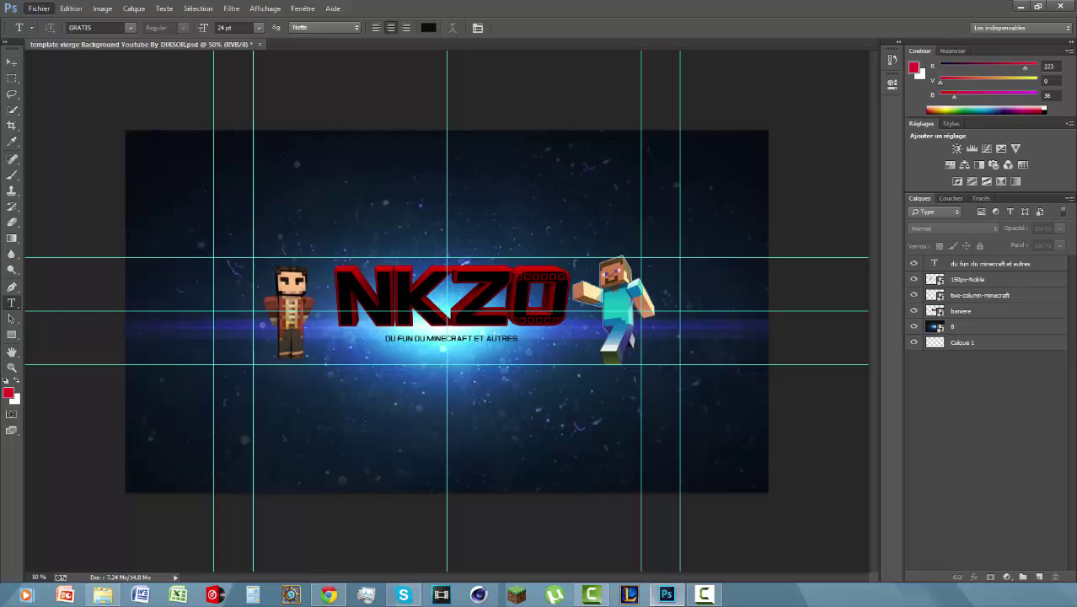
pyautogui.hotkey('ctrl', 'alt', 'shift', 's')
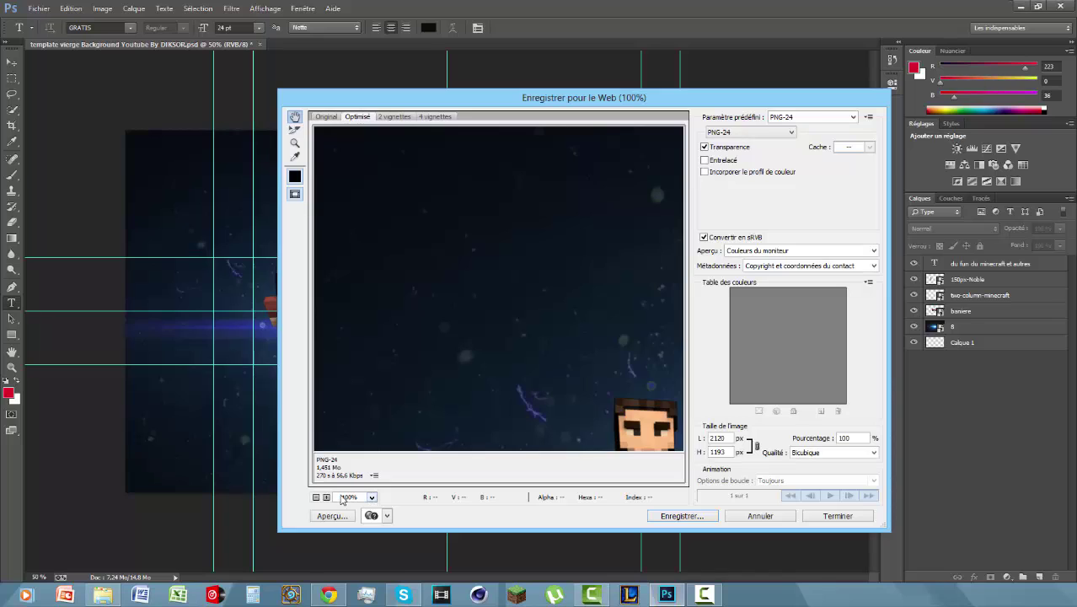
pyautogui.click(318, 497)
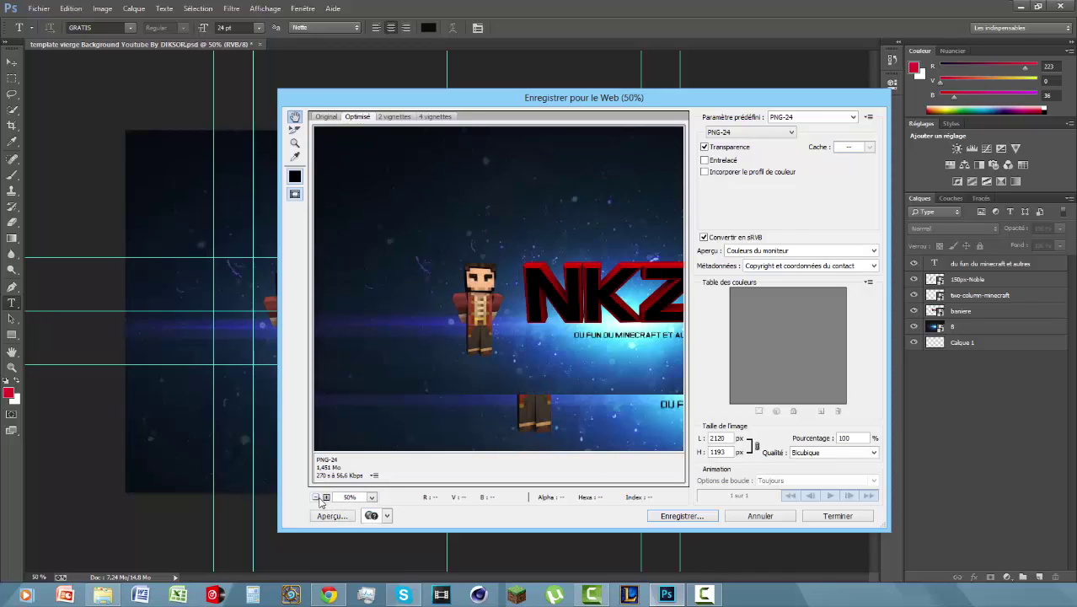
pyautogui.click(318, 498)
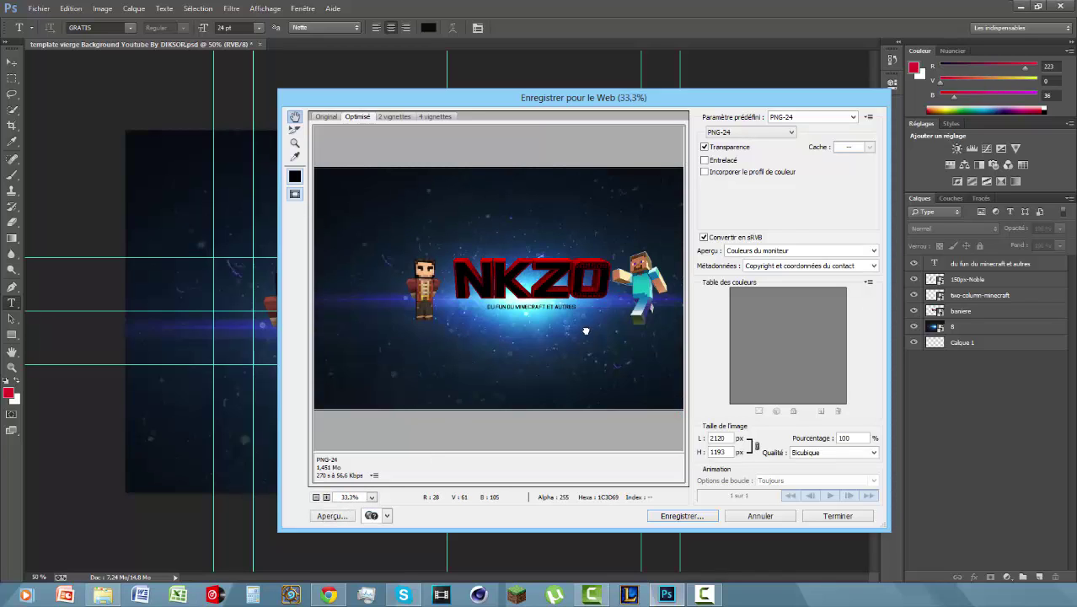
pyautogui.moveTo(586, 333); pyautogui.dragTo(546, 335)
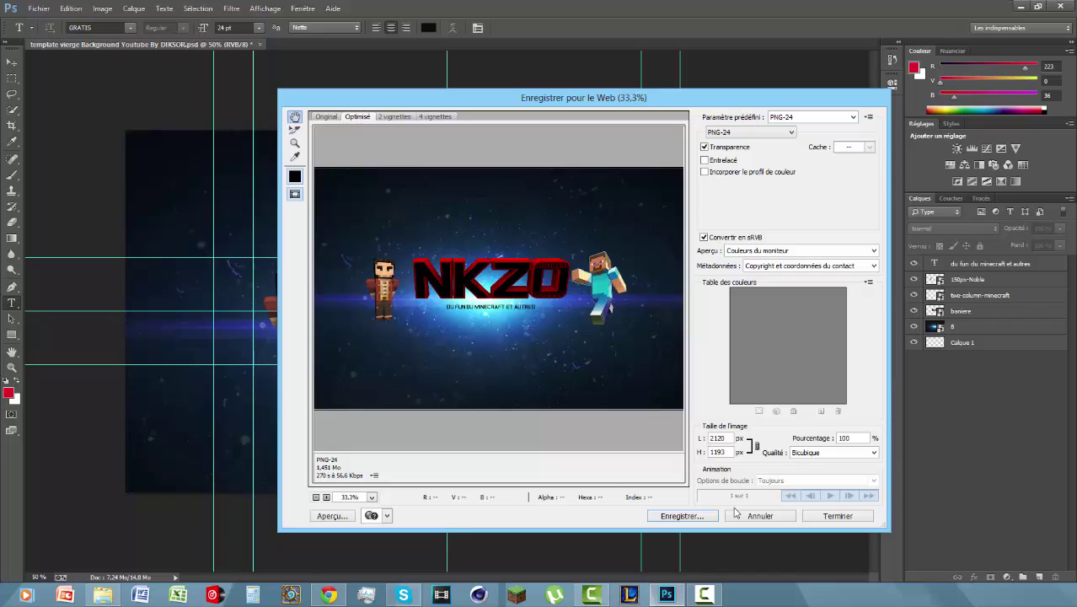
pyautogui.click(771, 133)
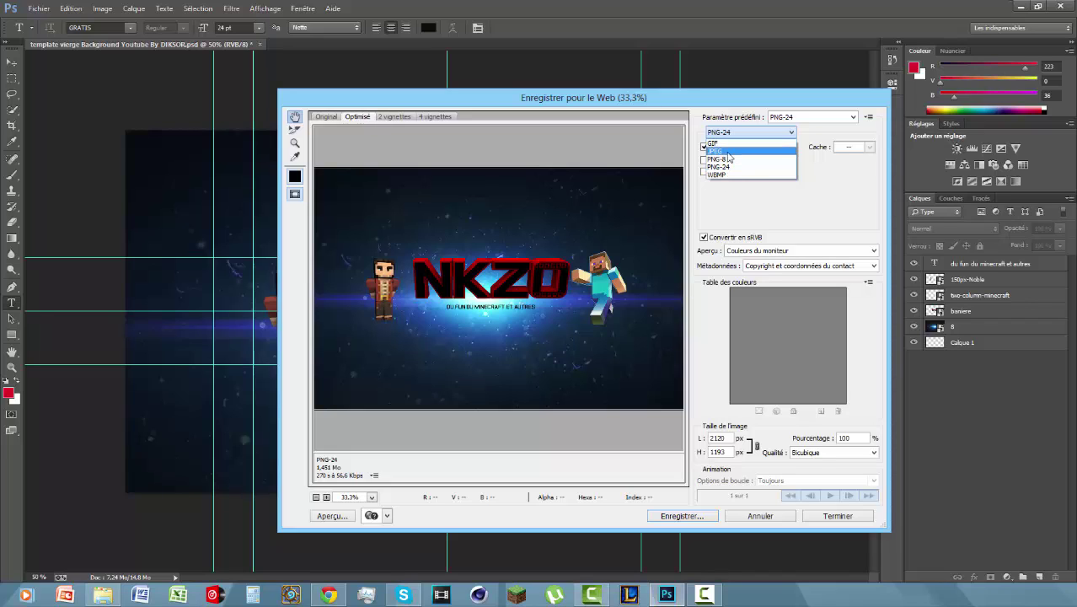
pyautogui.click(728, 152)
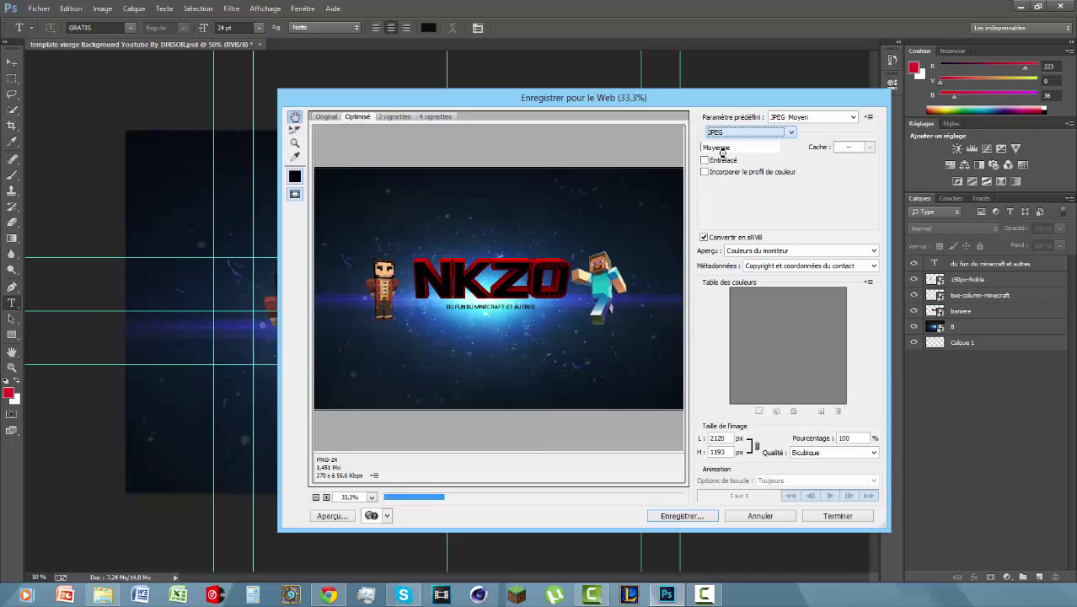
pyautogui.click(763, 154)
pyautogui.click(773, 198)
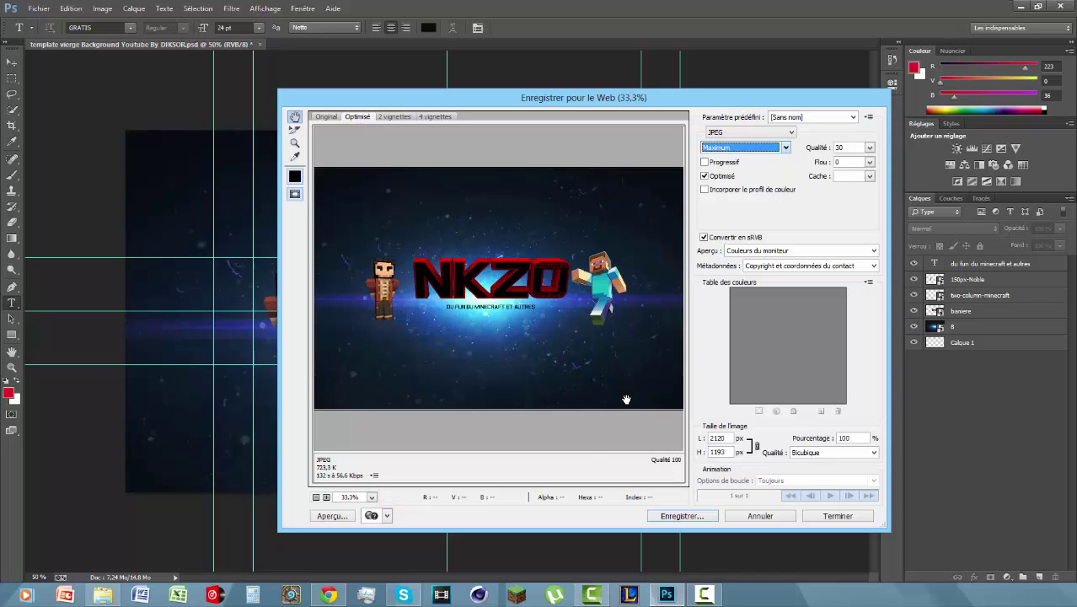
# Save the optimised copy to the desktop (Bureau) under the file name "banniere tuto"
pyautogui.click(706, 516)
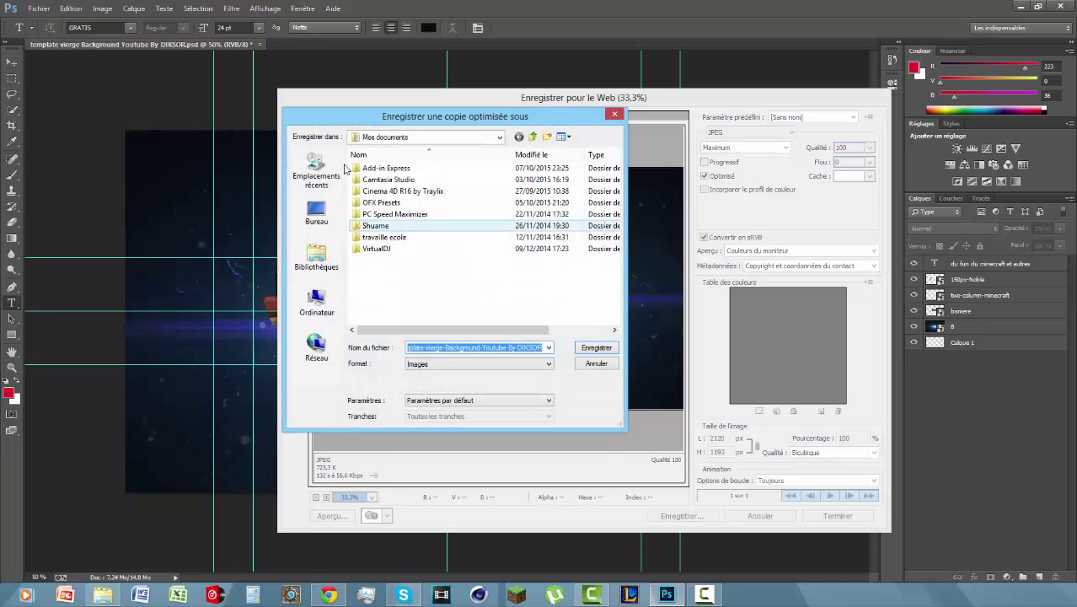
pyautogui.click(317, 205)
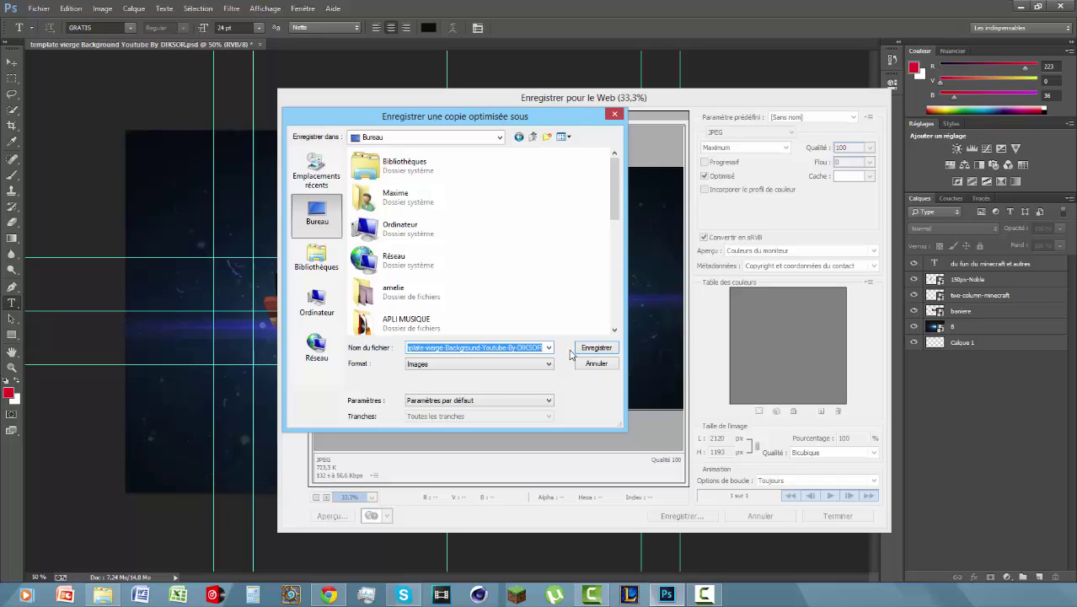
pyautogui.write('banniere')
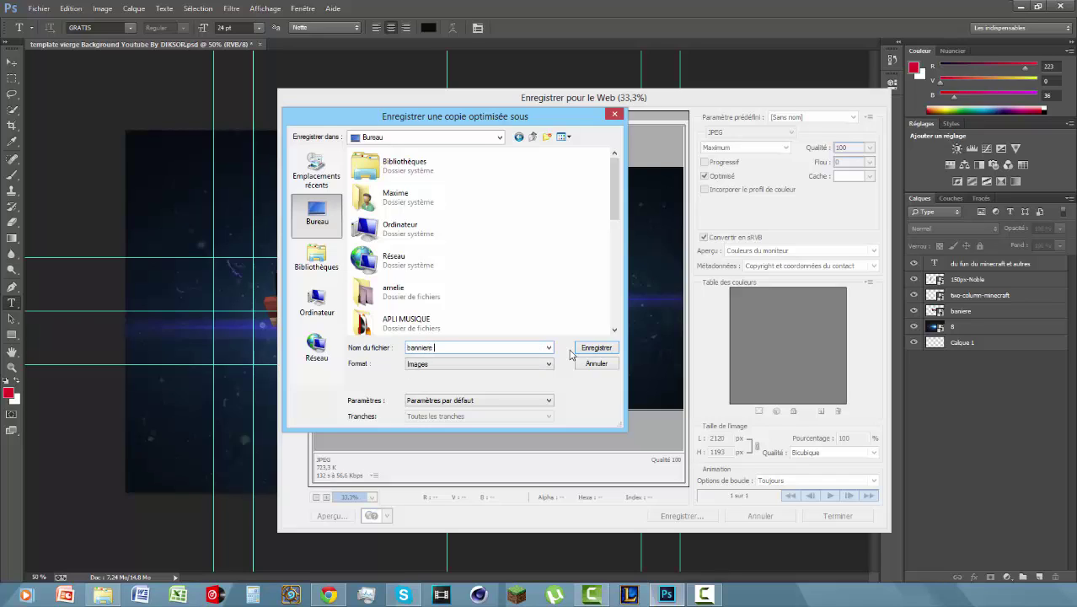
pyautogui.write(' tuto')
pyautogui.click(583, 352)
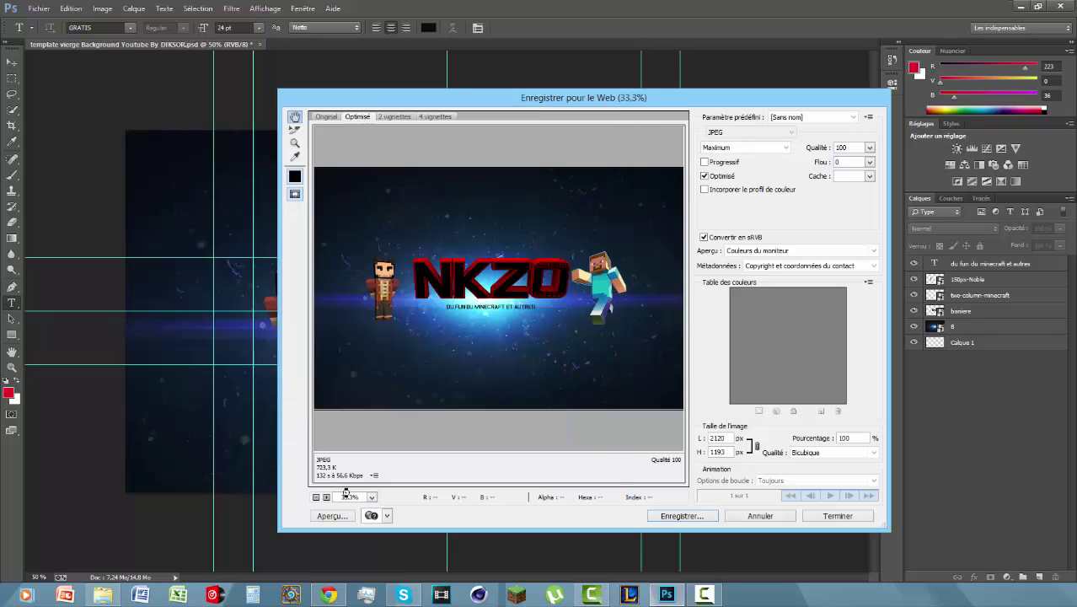